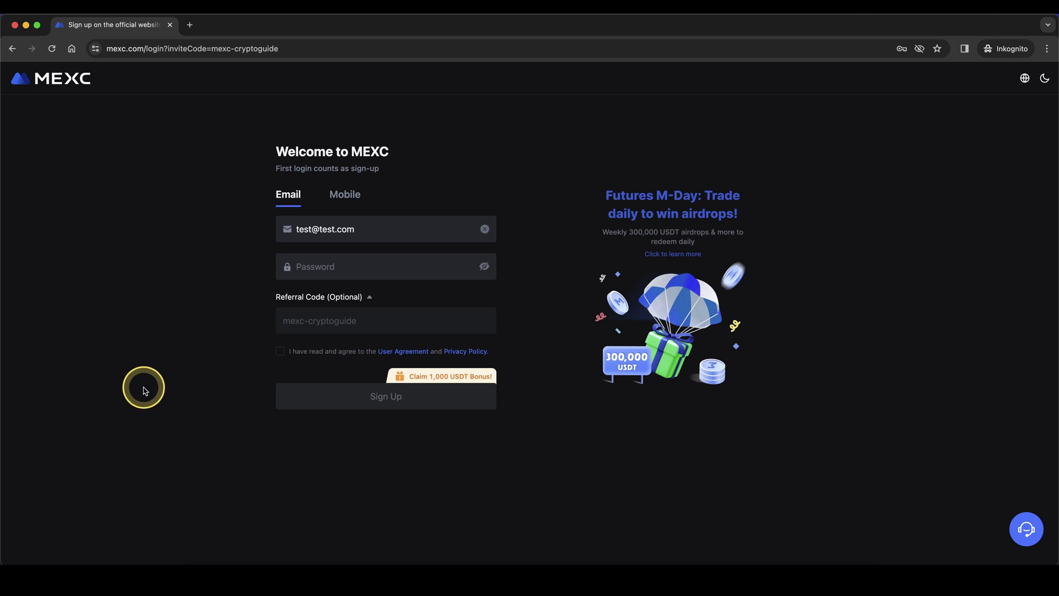
# Step: Leave the Email/Password sign-up form with referral code for the logged-in MEXC homepage
pyautogui.moveTo(577, 248); pyautogui.dragTo(491, 363)
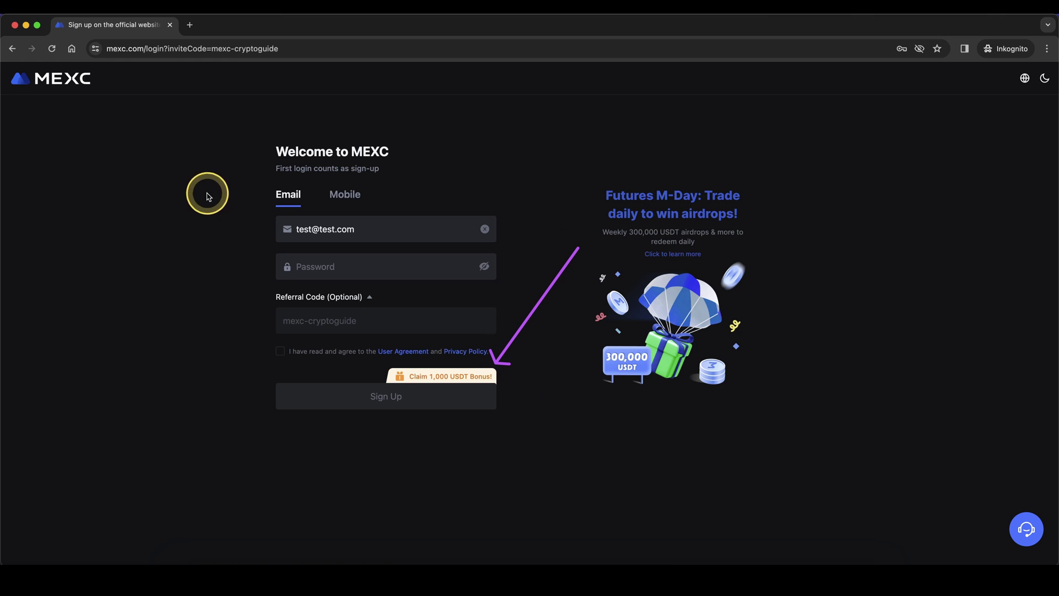
pyautogui.moveTo(198, 230); pyautogui.dragTo(245, 257)
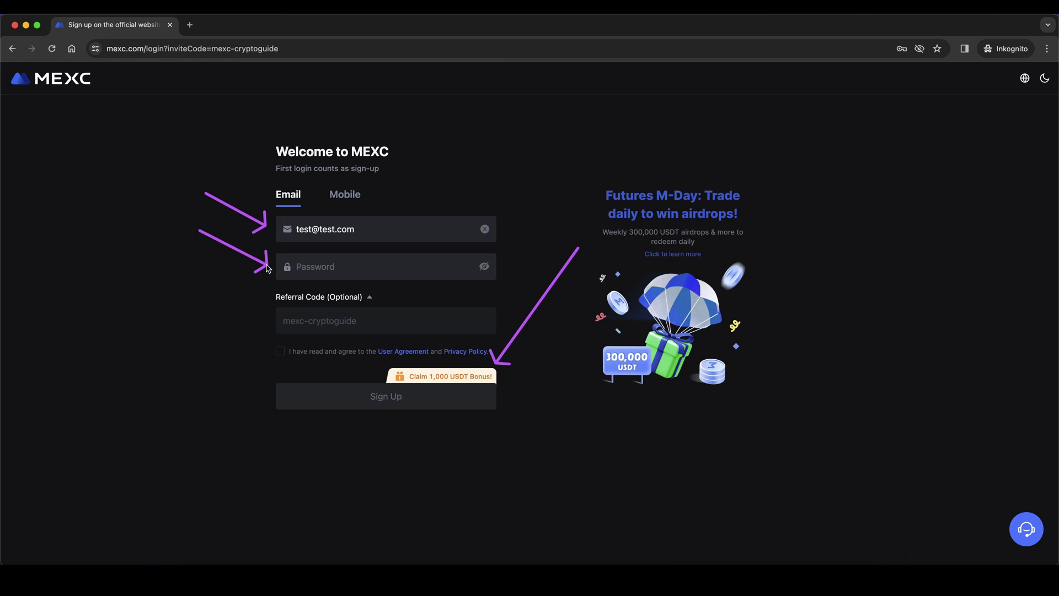
pyautogui.moveTo(205, 304); pyautogui.dragTo(269, 382)
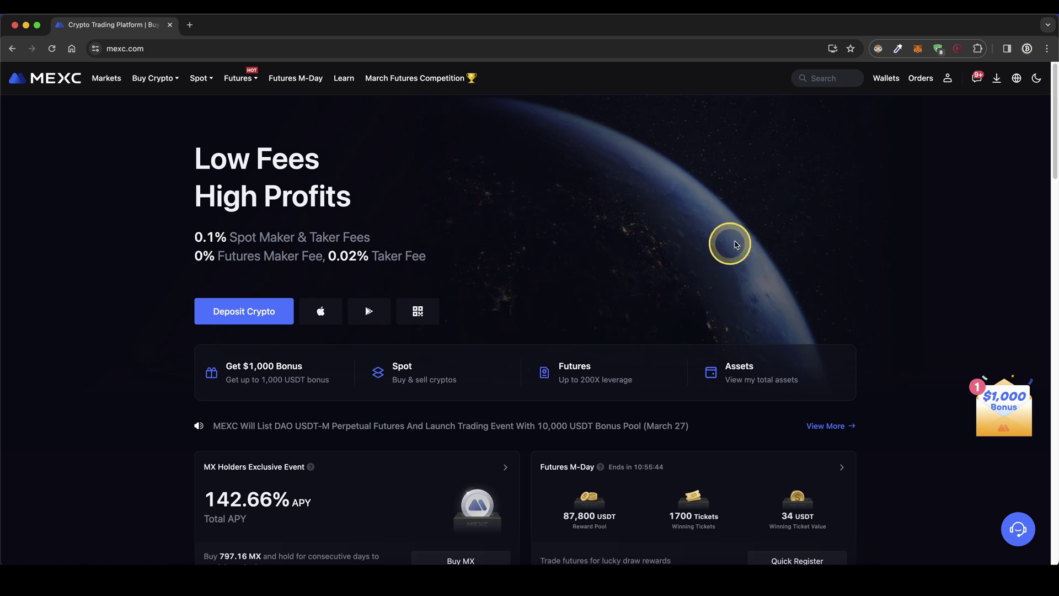
# Step: Open the Wallets deposit page with USDT as the crypto to deposit
pyautogui.moveTo(893, 81)
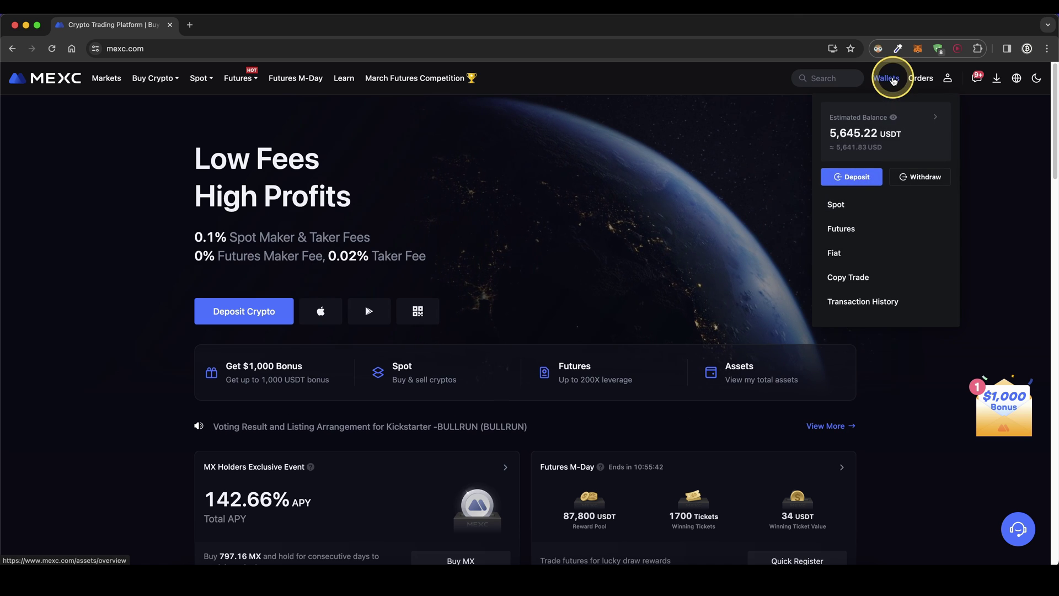
pyautogui.click(858, 175)
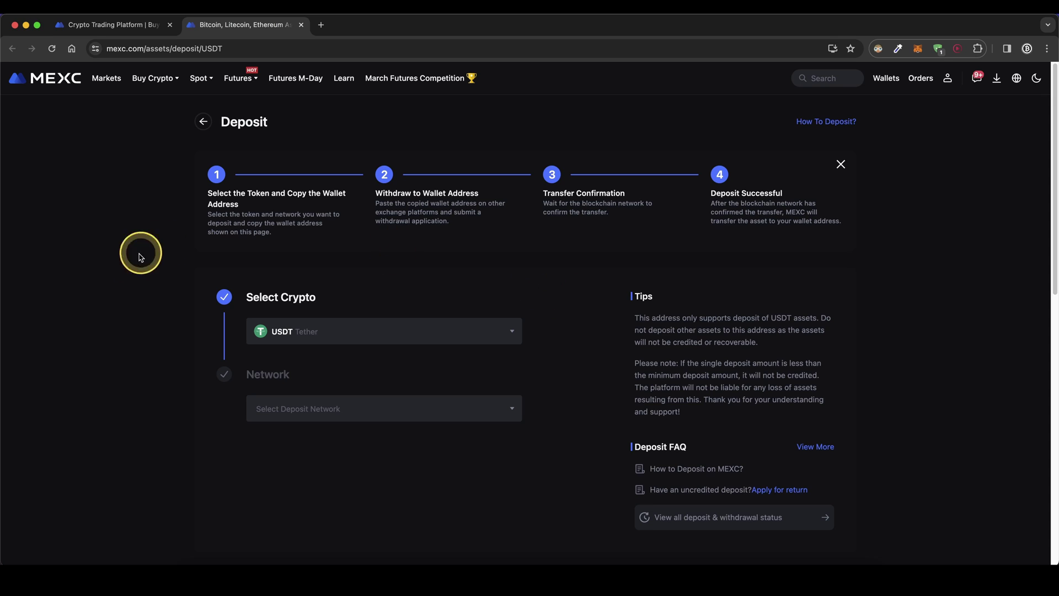
pyautogui.moveTo(141, 275); pyautogui.dragTo(241, 326)
pyautogui.click(300, 329)
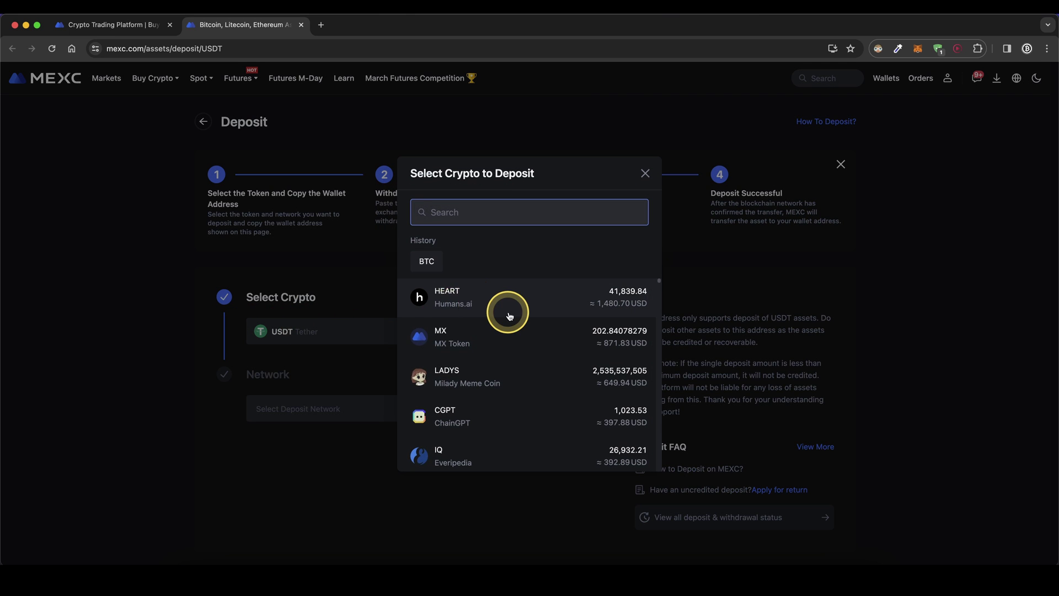
pyautogui.scroll(-10, 470, 375)
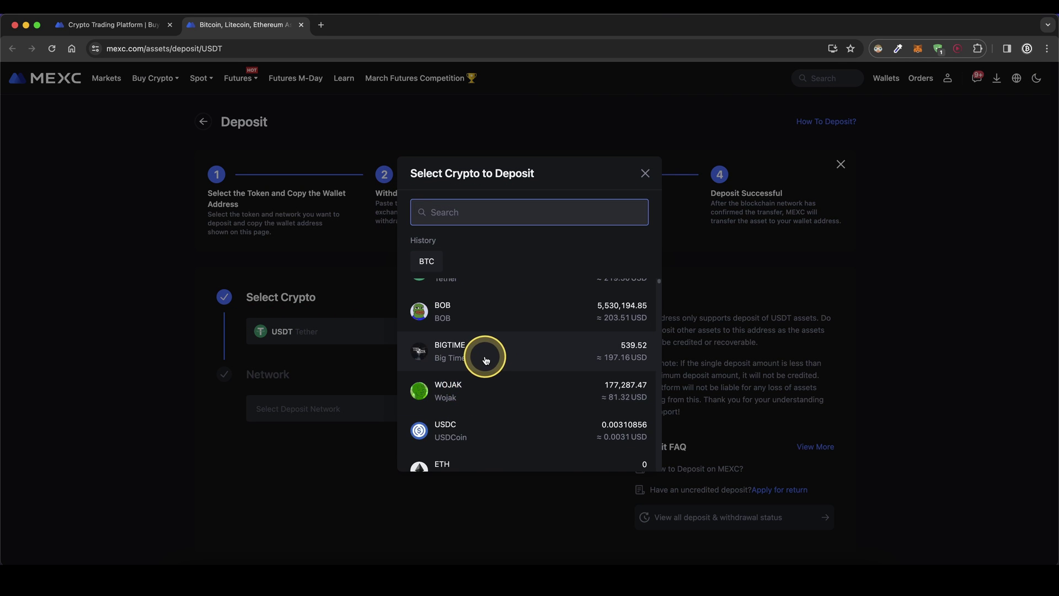
pyautogui.click(275, 322)
pyautogui.moveTo(276, 322); pyautogui.dragTo(283, 300)
# Step: Choose the ETH Ethereum(ERC20) network and review the deposit address and QR code
pyautogui.click(320, 408)
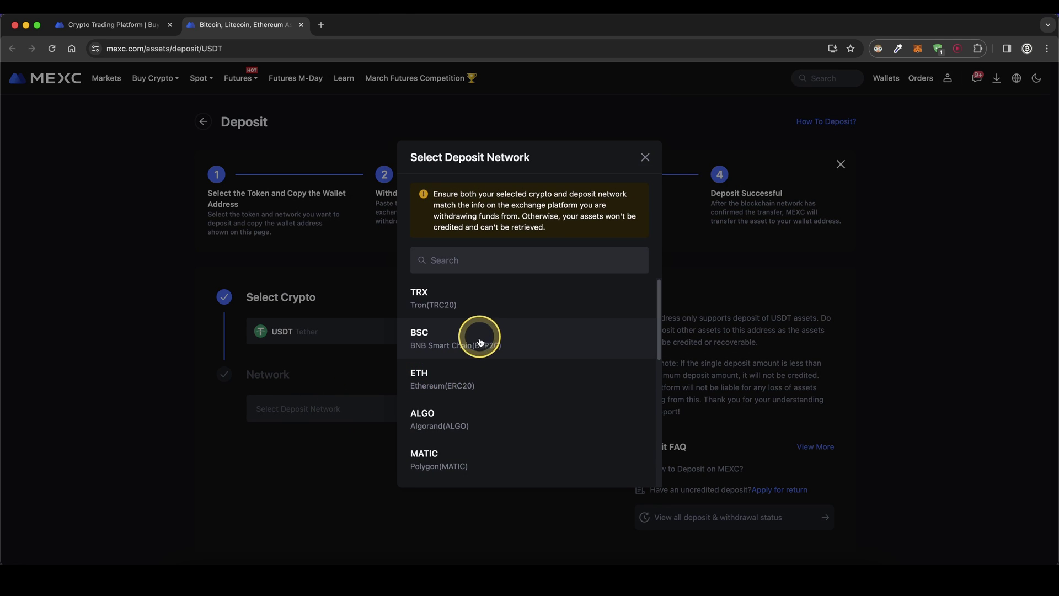
pyautogui.scroll(-1, 482, 355)
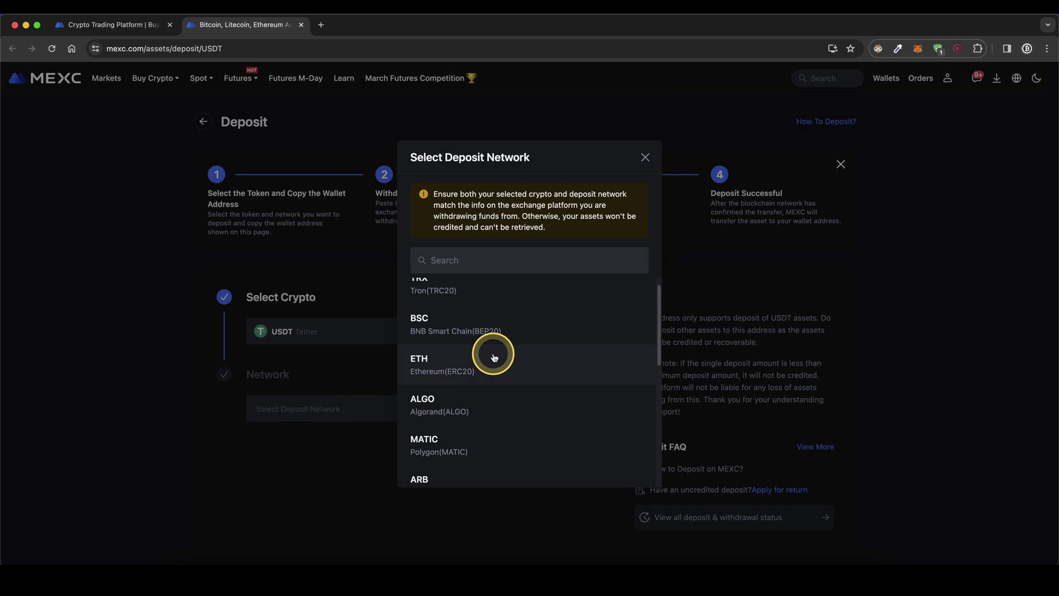
pyautogui.click(465, 362)
pyautogui.scroll(-1, 431, 382)
pyautogui.moveTo(381, 448); pyautogui.dragTo(358, 448)
pyautogui.moveTo(134, 315); pyautogui.dragTo(234, 299)
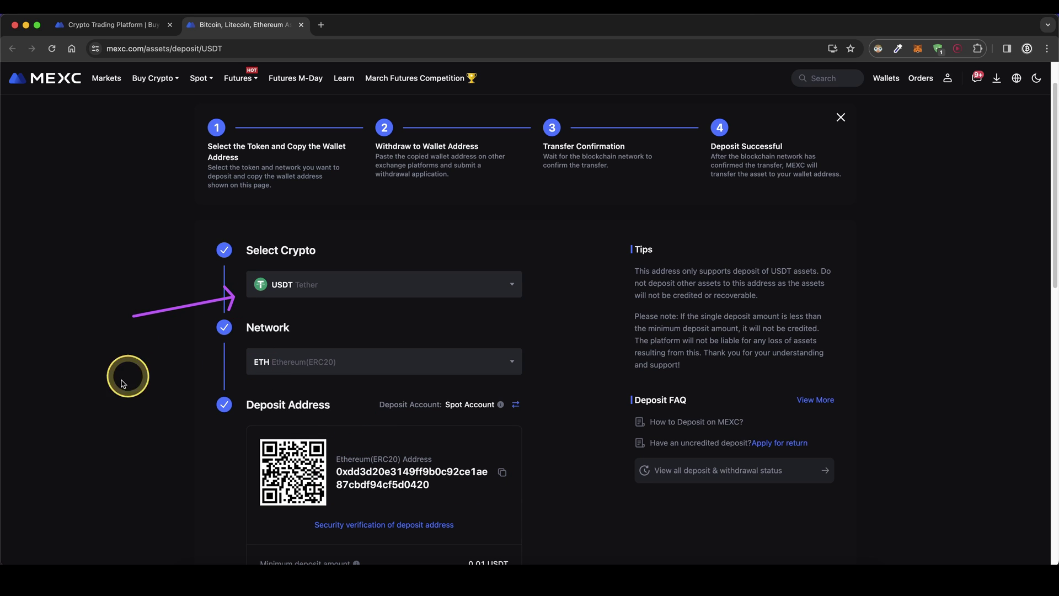
pyautogui.moveTo(115, 390); pyautogui.dragTo(235, 361)
pyautogui.moveTo(182, 453); pyautogui.dragTo(322, 474)
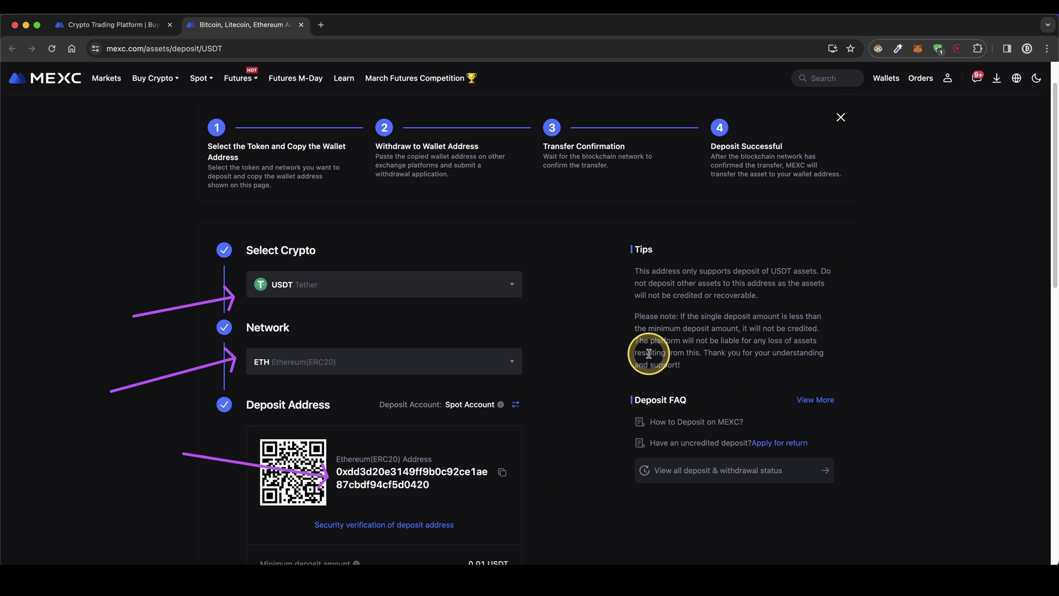
# Step: Return to the page top and bring up the Buy Crypto menu with card, bank transfer and P2P options
pyautogui.scroll(1, 615, 356)
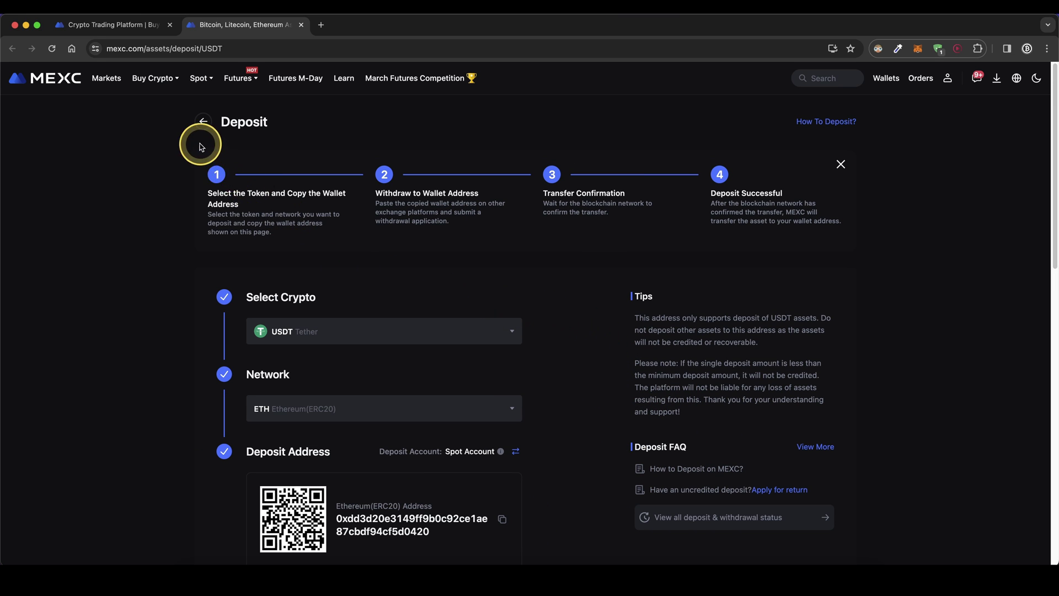
pyautogui.moveTo(164, 87)
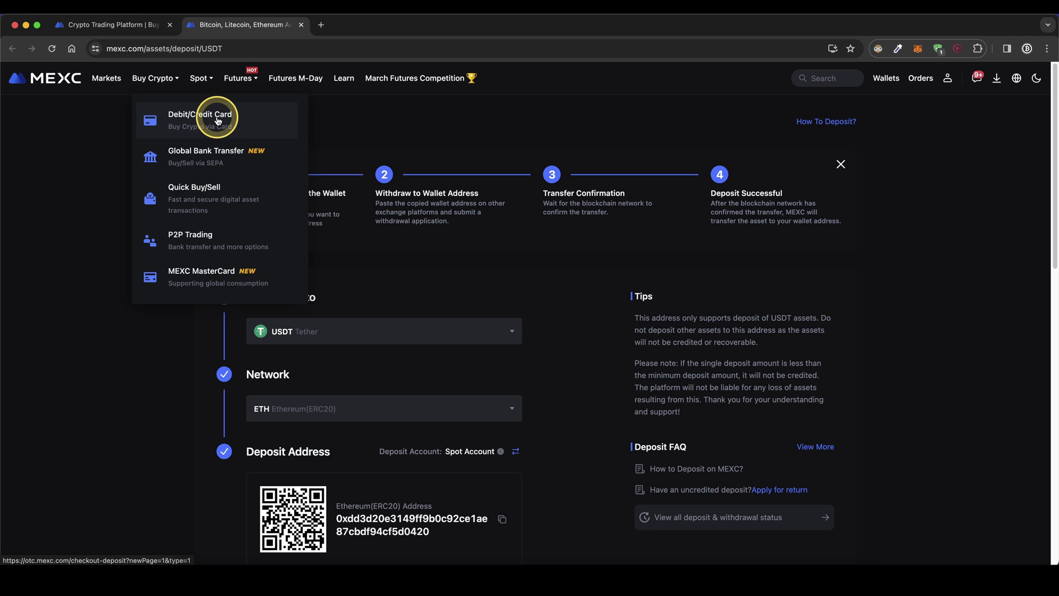
# Step: Open Debit/Credit Card purchase, keeping USDT received: 1,000 EUR buys about 1,049.96 USDT
pyautogui.click(260, 118)
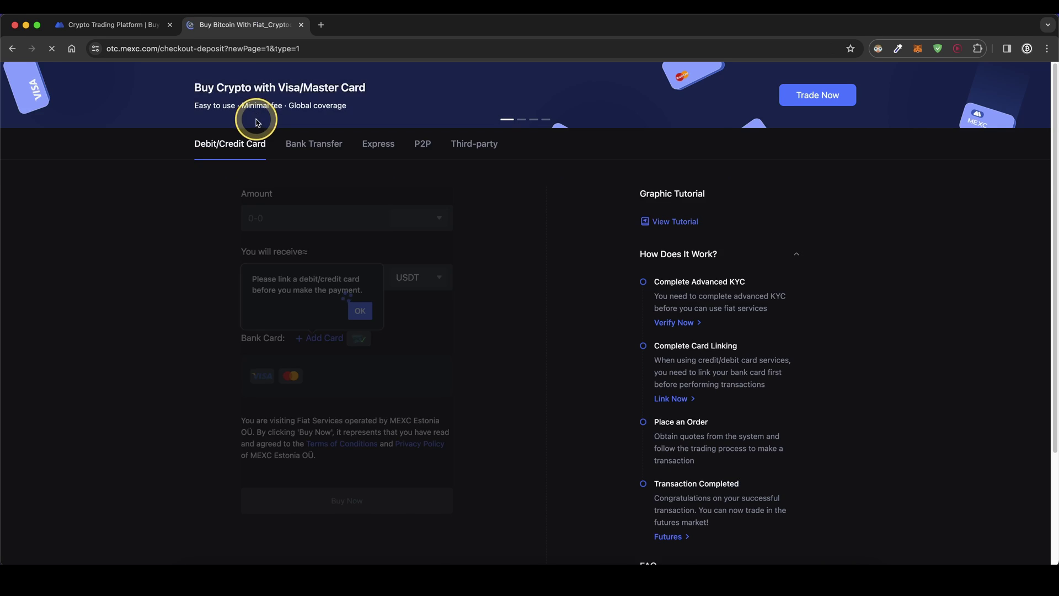
pyautogui.click(258, 279)
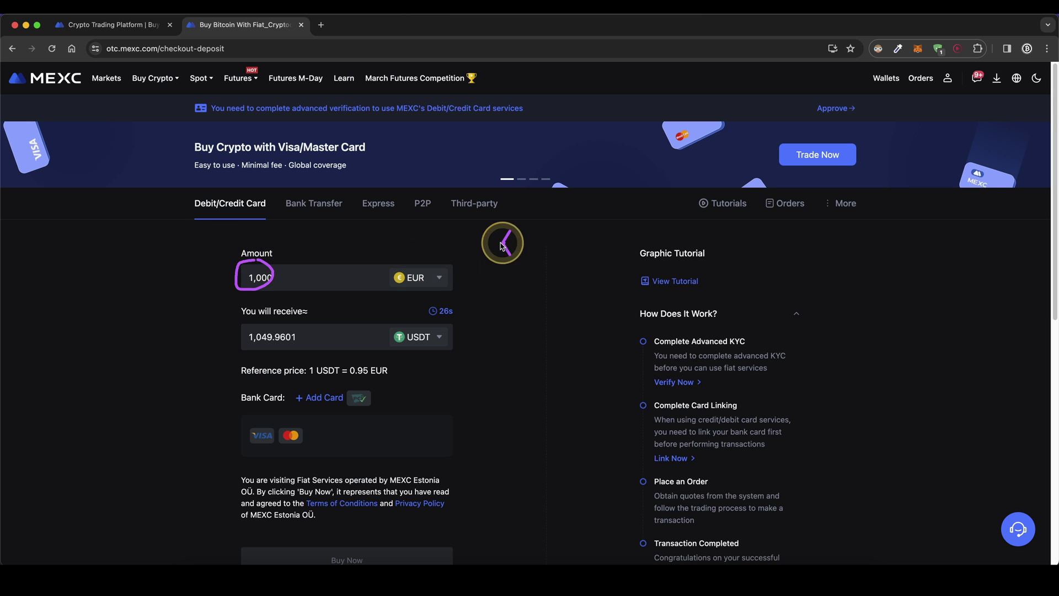
pyautogui.click(444, 334)
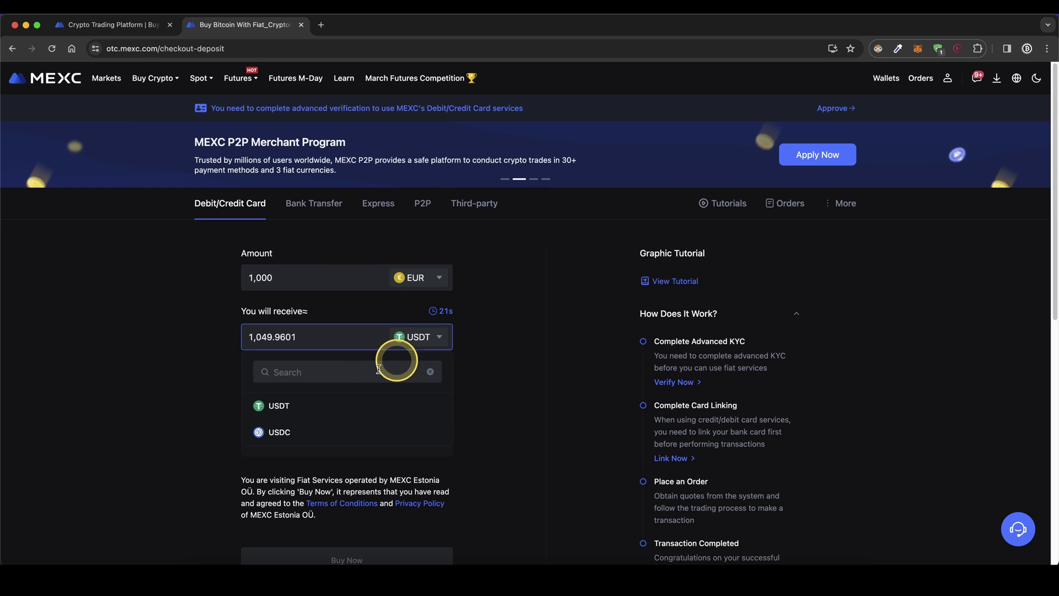
pyautogui.click(492, 353)
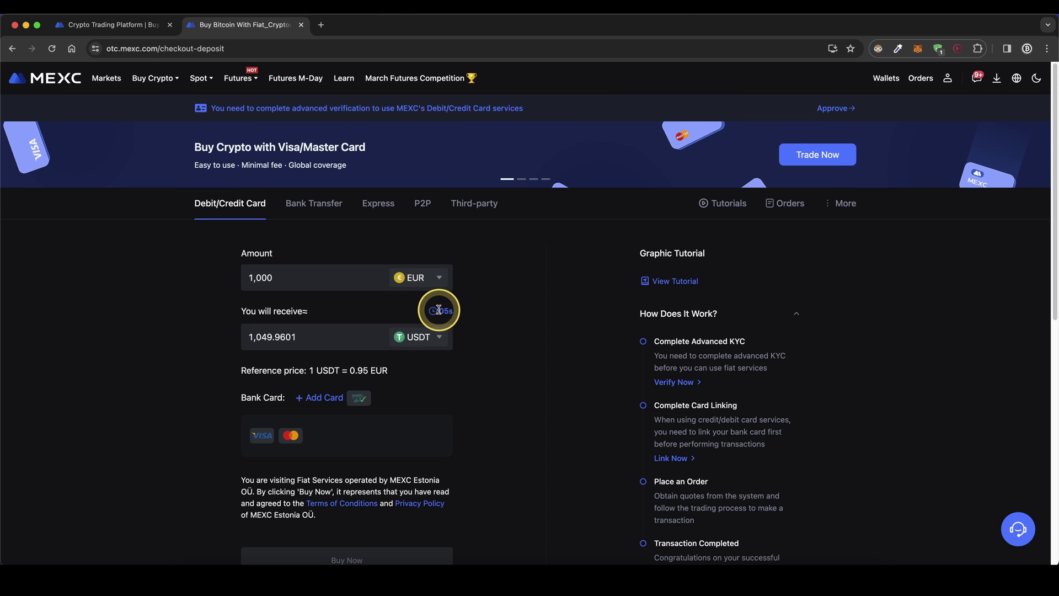
pyautogui.moveTo(501, 294); pyautogui.dragTo(452, 333)
pyautogui.moveTo(538, 355); pyautogui.dragTo(454, 339)
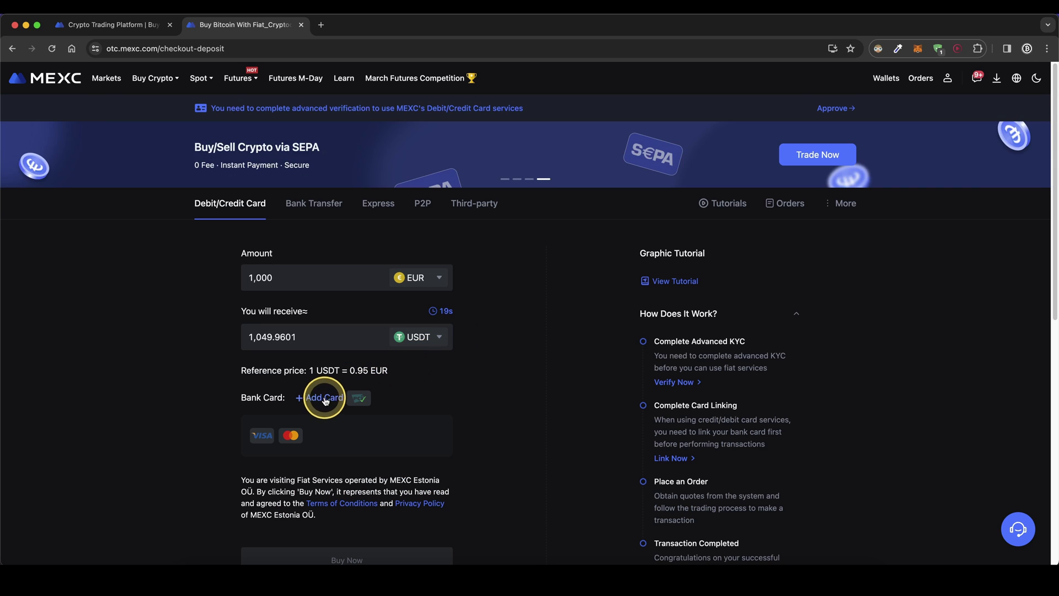
pyautogui.scroll(-3, 325, 401)
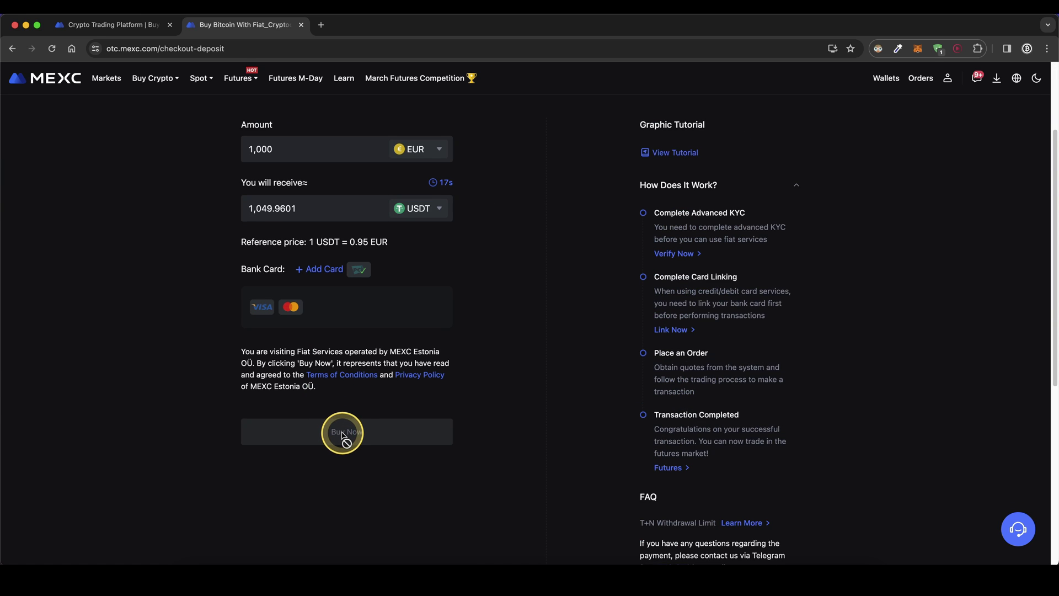
pyautogui.scroll(3, 192, 414)
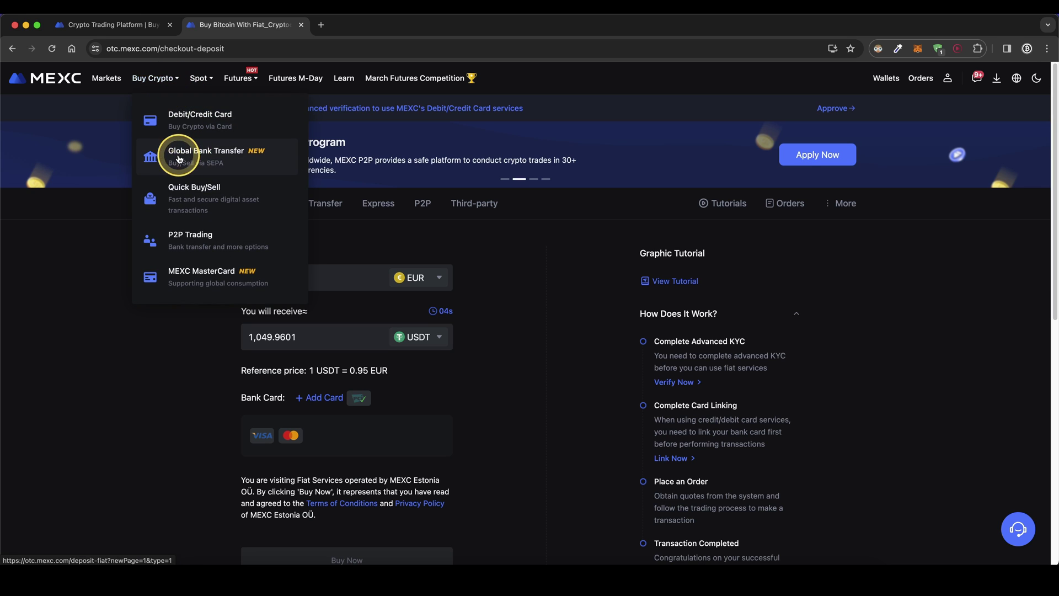
# Step: Review the Global Bank Transfer page's SEPA details and 0.00% fee
pyautogui.click(224, 156)
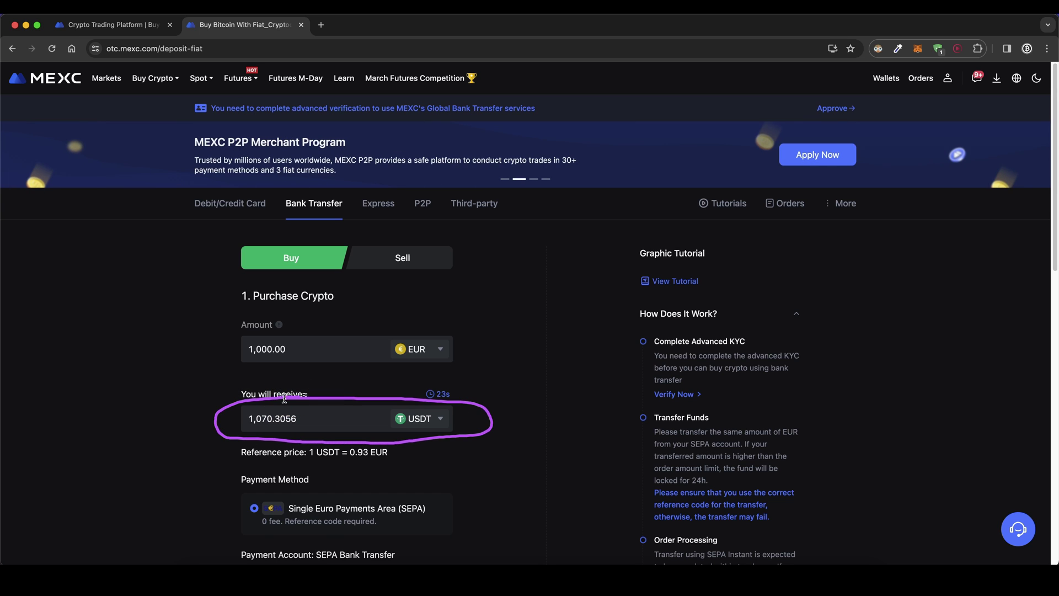
pyautogui.scroll(-5, 504, 324)
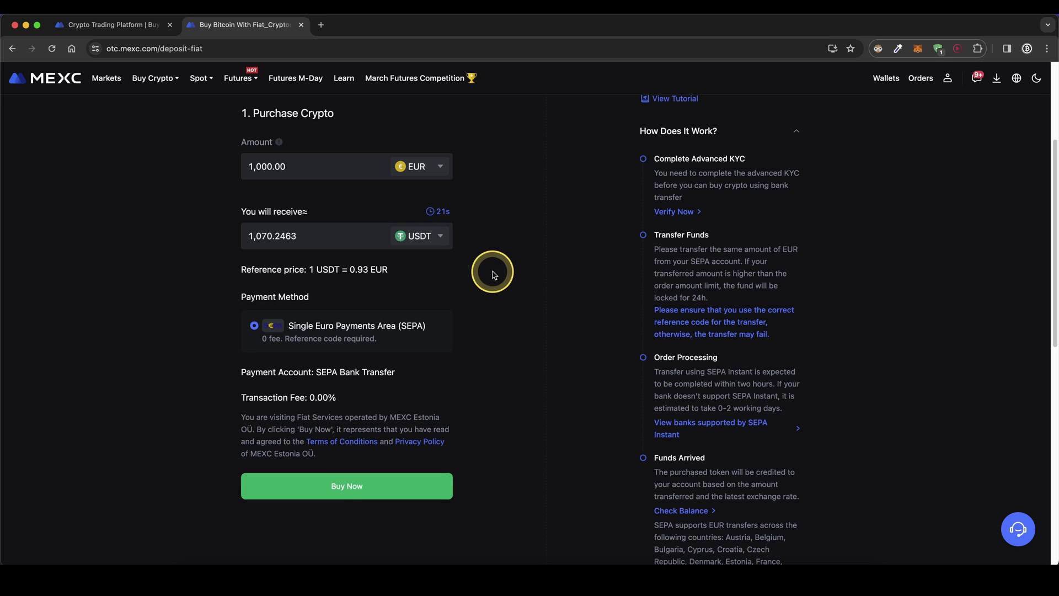
pyautogui.moveTo(494, 298)
pyautogui.mouseDown()
pyautogui.moveTo(507, 300)
pyautogui.moveTo(503, 324)
pyautogui.moveTo(596, 327)
pyautogui.mouseUp()
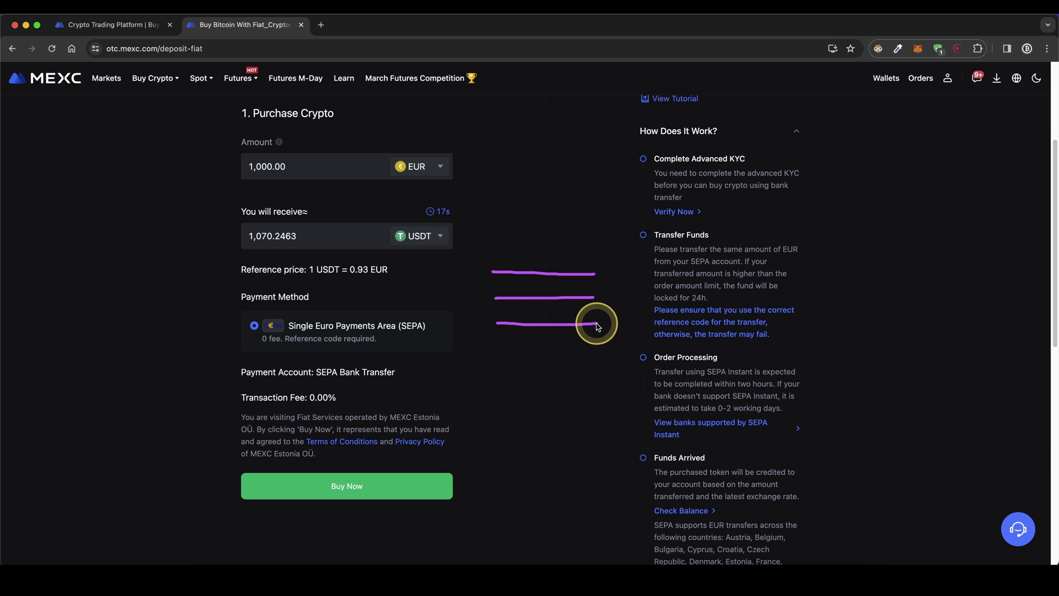
pyautogui.moveTo(286, 345); pyautogui.dragTo(477, 341)
pyautogui.click(477, 262)
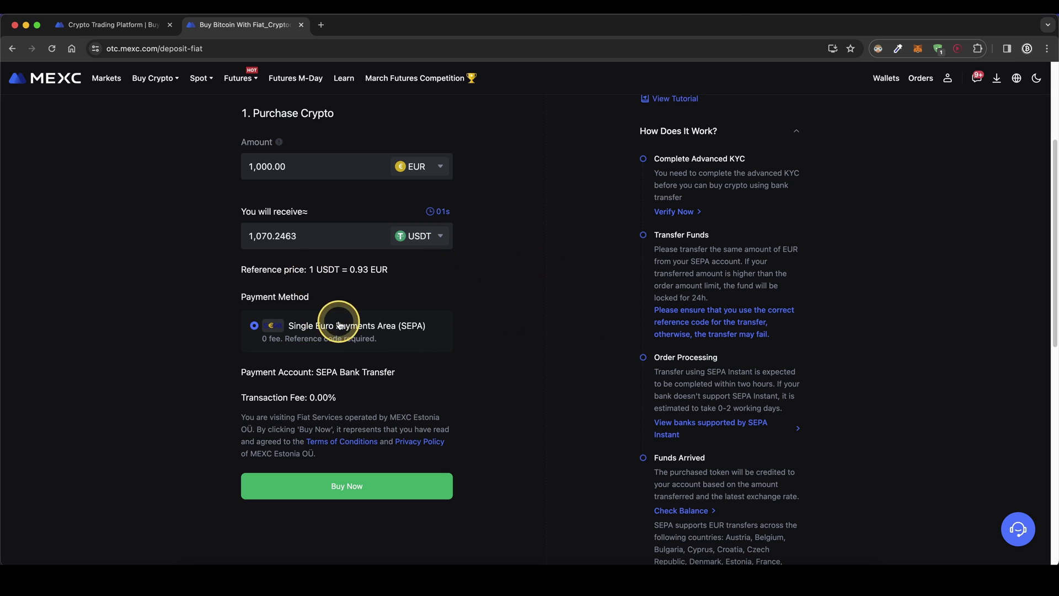
pyautogui.moveTo(307, 401); pyautogui.dragTo(341, 402)
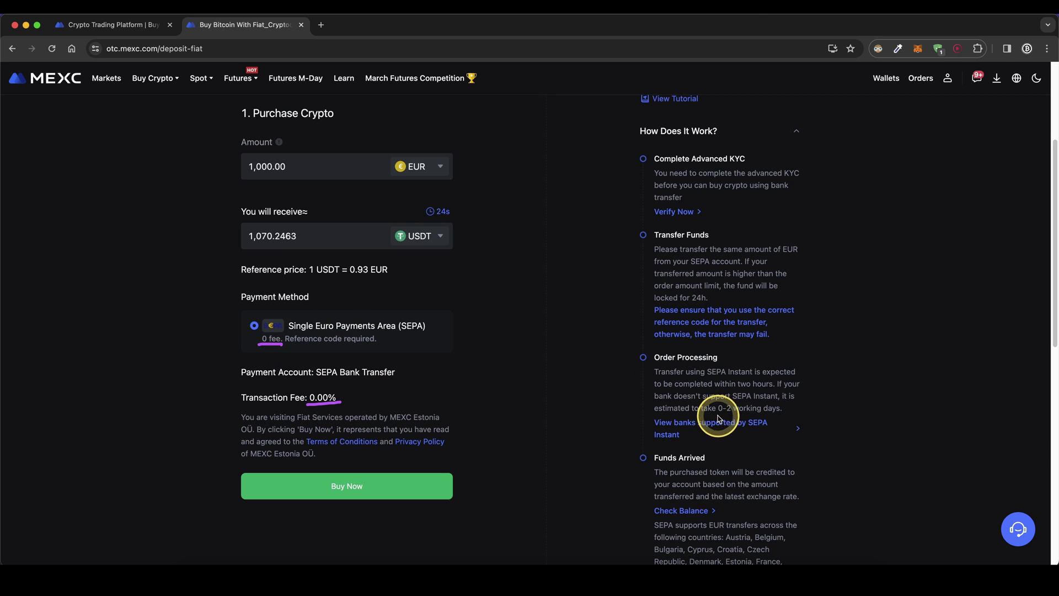
pyautogui.moveTo(769, 296); pyautogui.dragTo(770, 309)
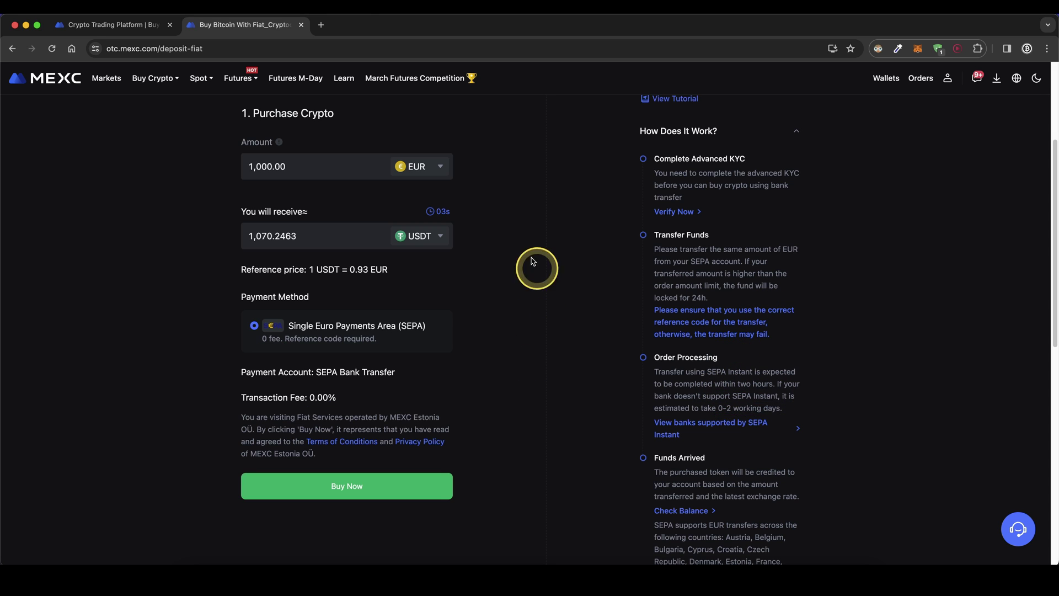
# Step: Open the Spot wallet showing an estimated 5,651.84 USDT balance
pyautogui.scroll(4, 546, 346)
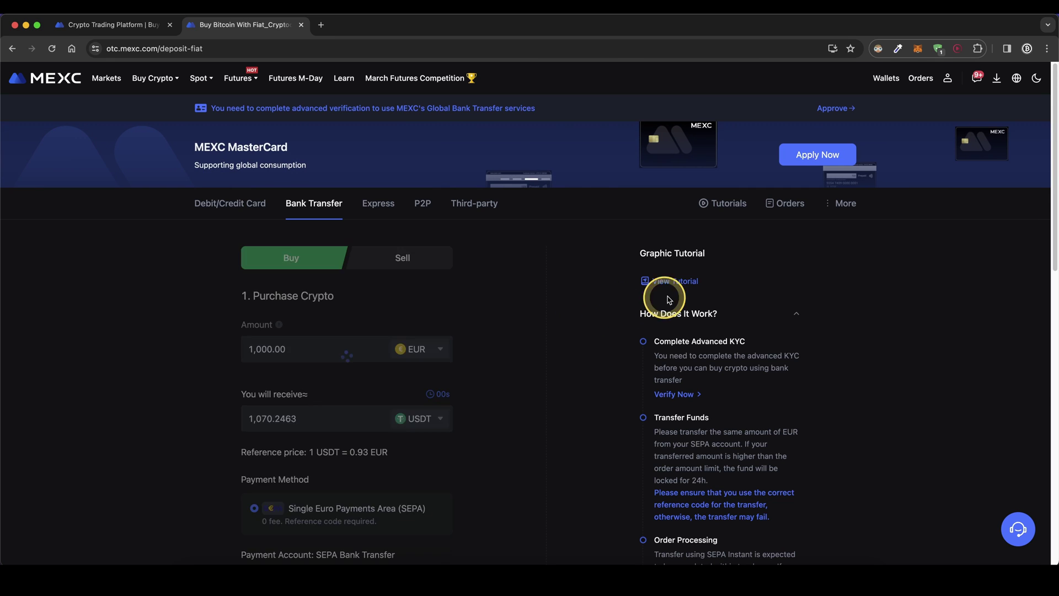
pyautogui.moveTo(884, 85)
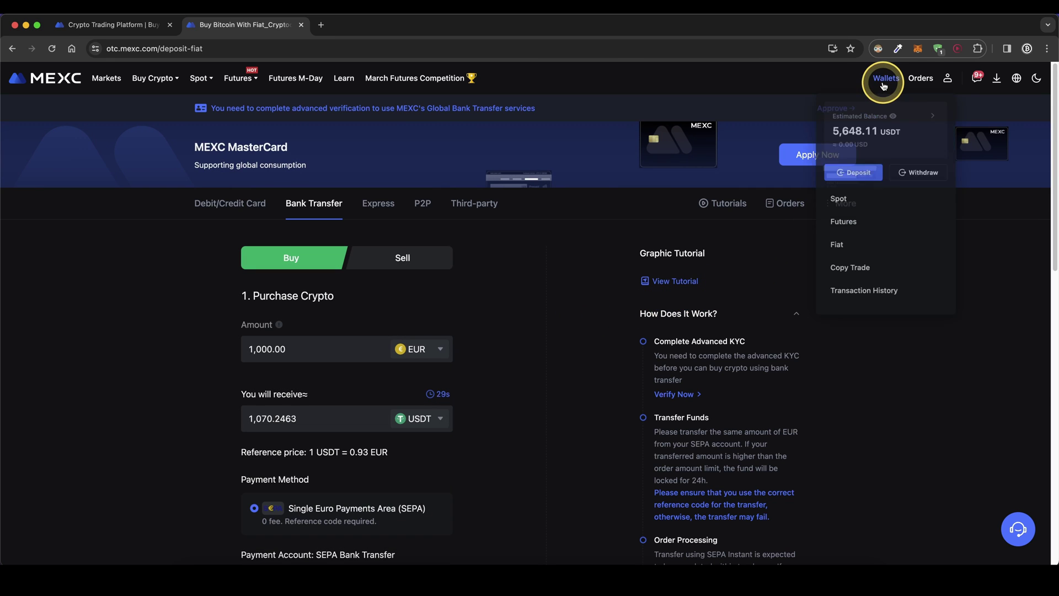
pyautogui.click(864, 206)
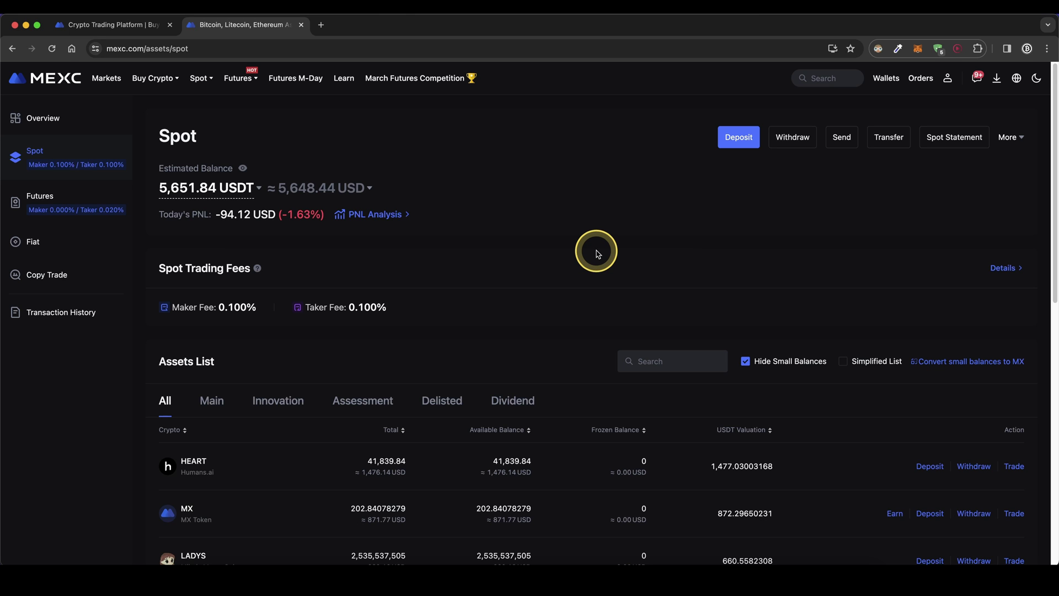
pyautogui.scroll(-10, 596, 253)
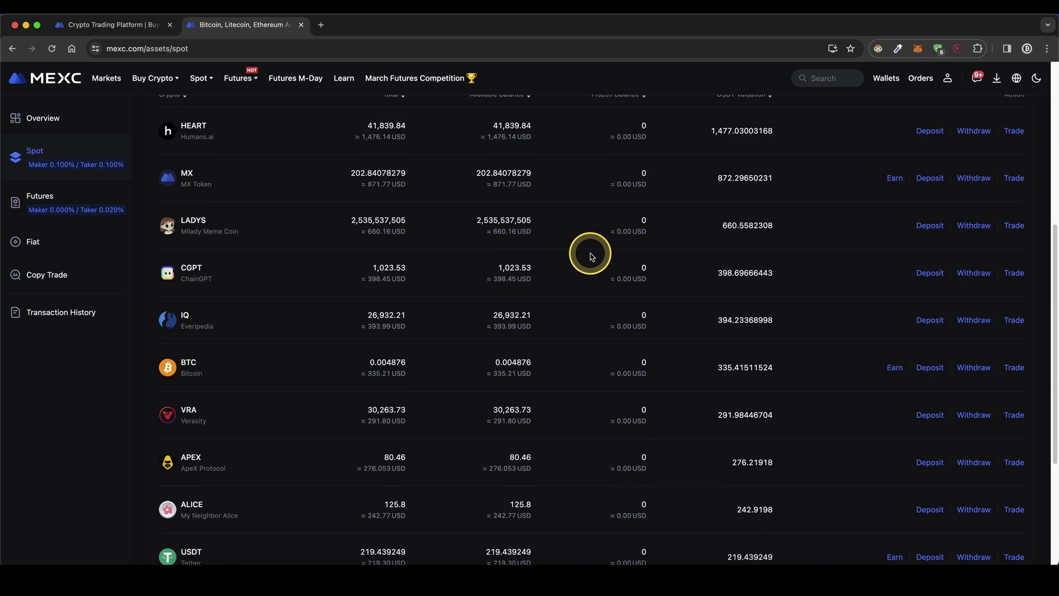
pyautogui.scroll(-1, 588, 252)
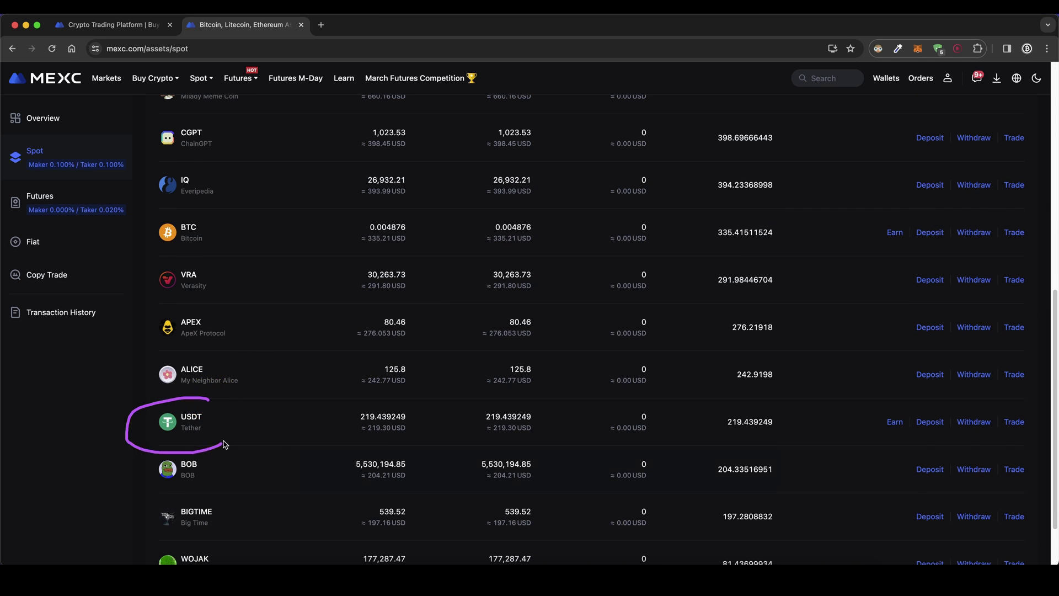
pyautogui.moveTo(267, 407); pyautogui.dragTo(366, 419)
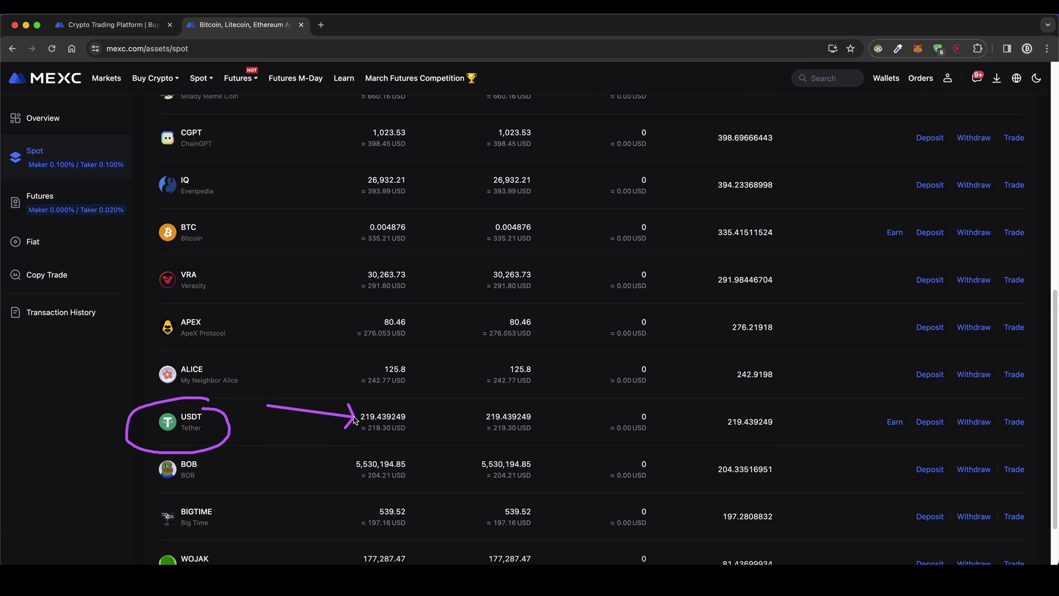
pyautogui.click(212, 368)
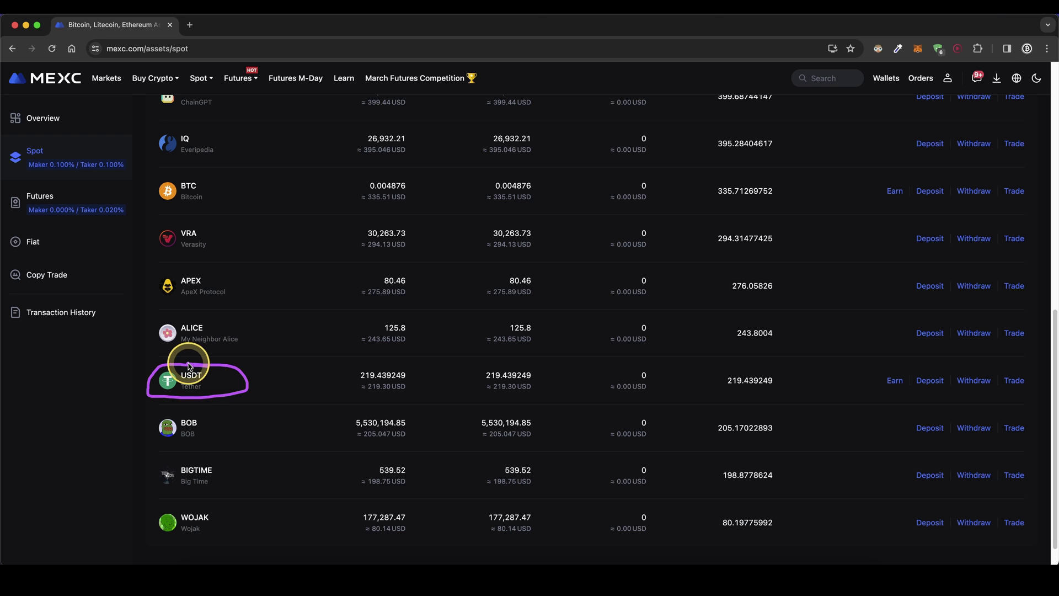
pyautogui.scroll(10, 188, 367)
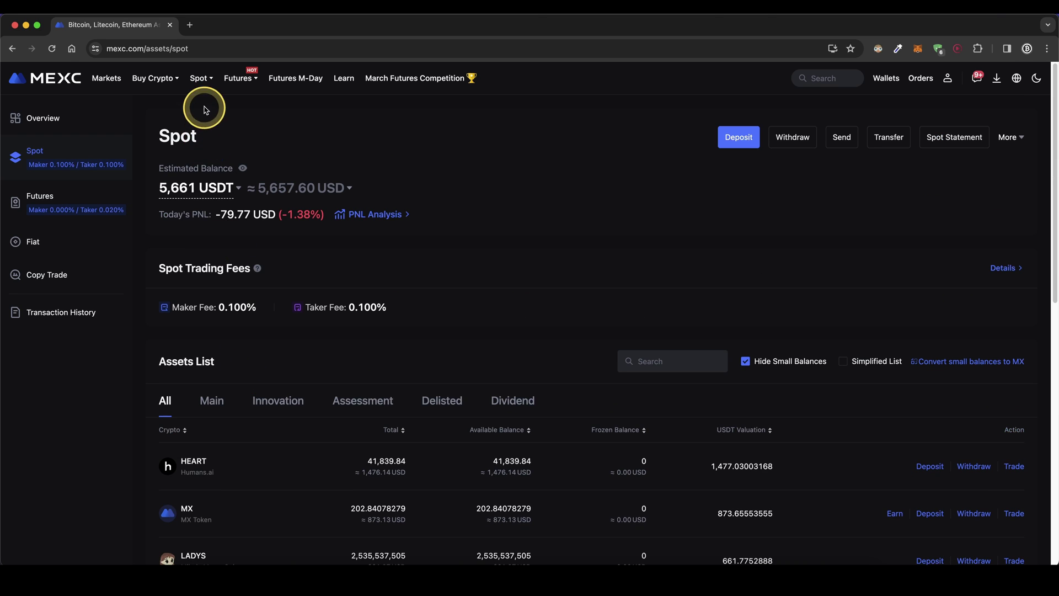
# Step: Open the BTC/USDT spot trading page and its trading-pair search
pyautogui.moveTo(204, 87)
pyautogui.click(240, 116)
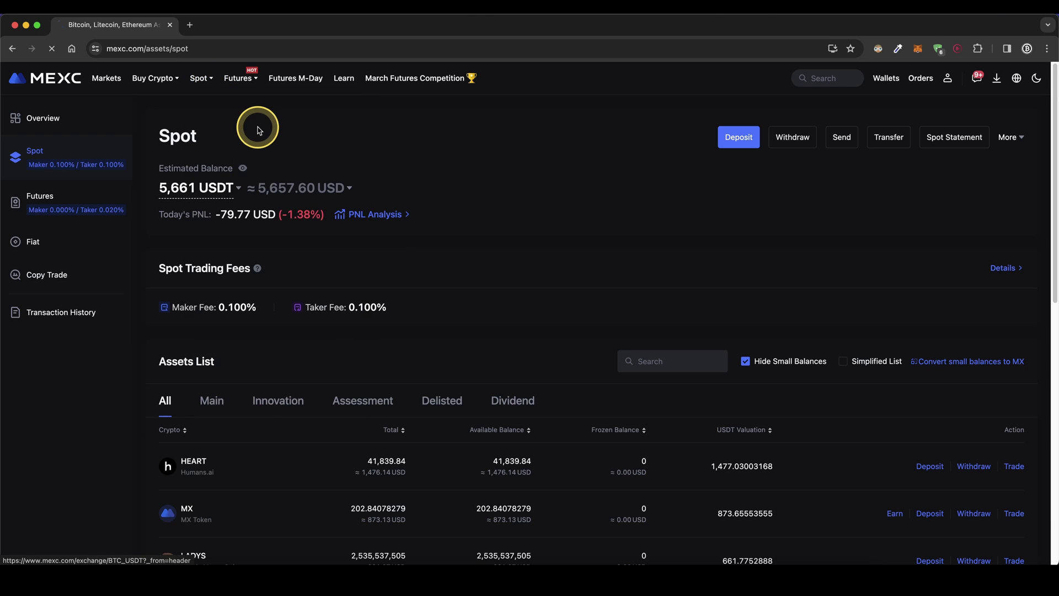
pyautogui.moveTo(269, 118)
pyautogui.mouseDown()
pyautogui.moveTo(121, 316)
pyautogui.moveTo(386, 508)
pyautogui.moveTo(764, 204)
pyautogui.moveTo(320, 110)
pyautogui.moveTo(301, 133)
pyautogui.mouseUp()
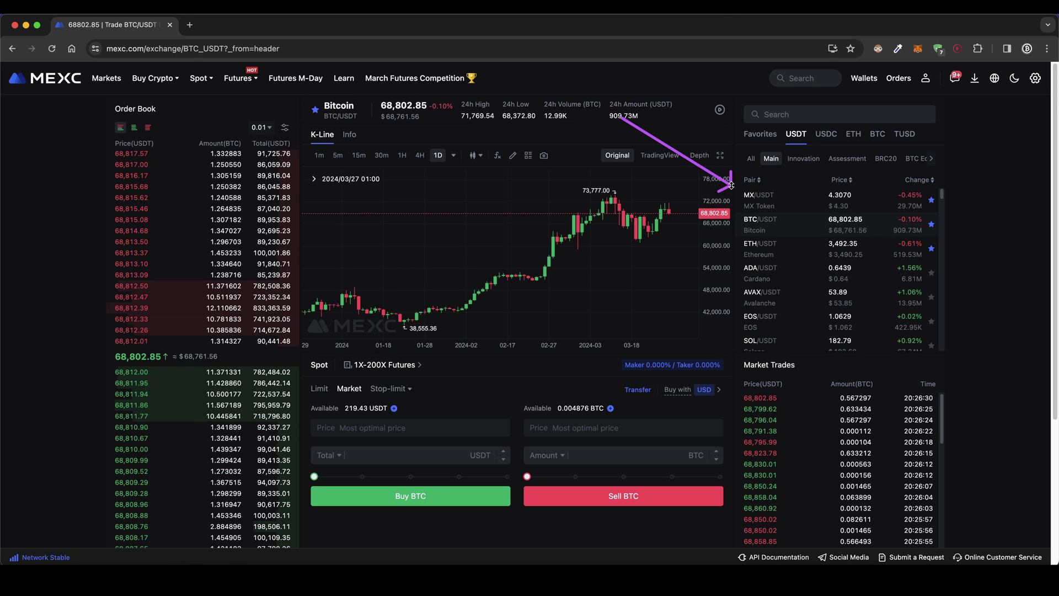
pyautogui.click(782, 114)
pyautogui.scroll(-5, 797, 220)
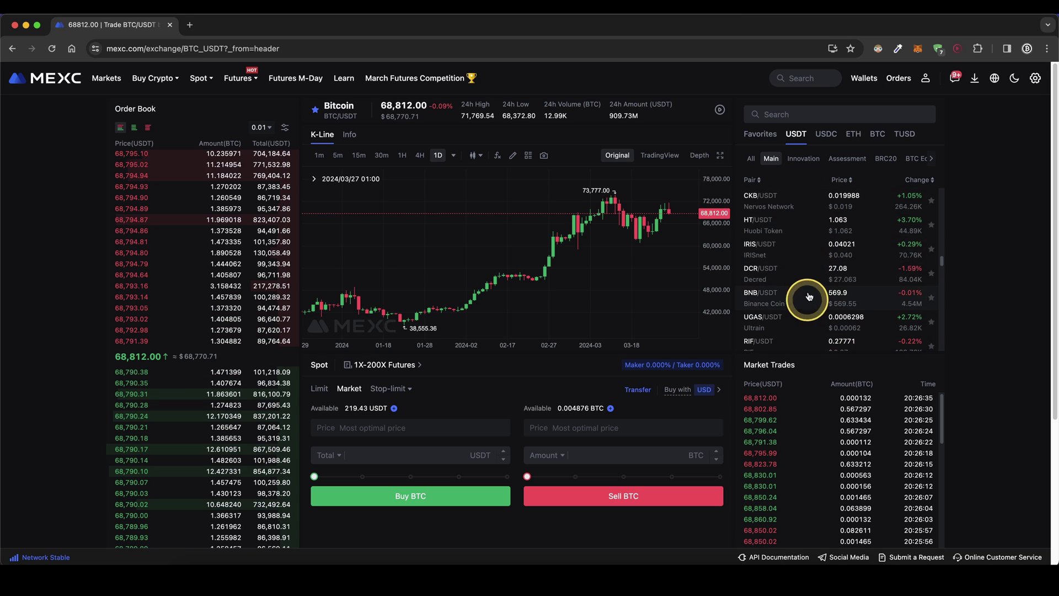
pyautogui.moveTo(789, 127); pyautogui.dragTo(811, 135)
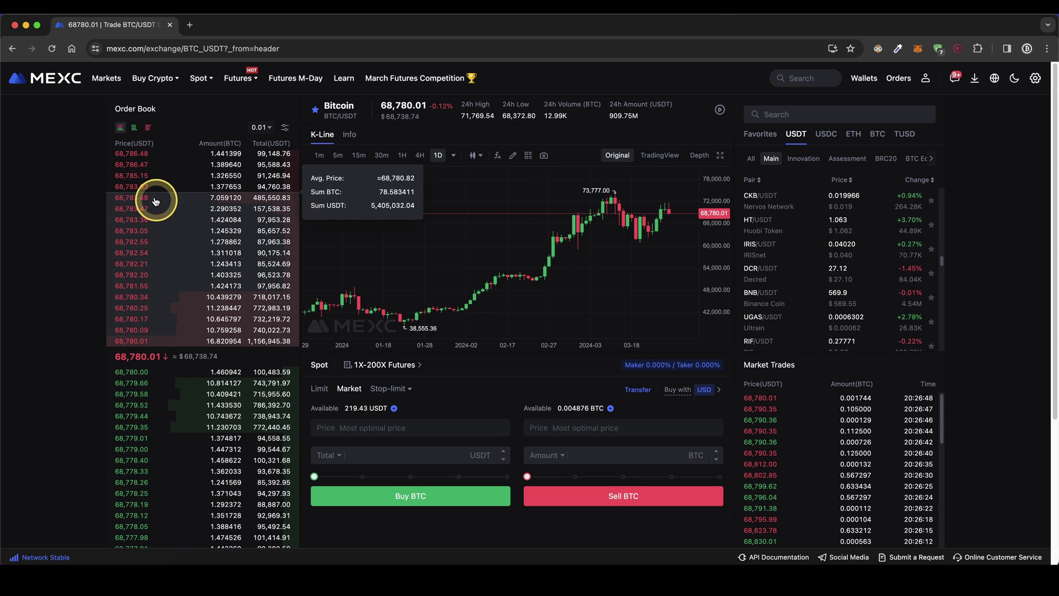
# Step: Review the BTC/USDT chart and market order form showing 219.43 USDT and 0.004876 BTC available
pyautogui.moveTo(134, 163)
pyautogui.mouseDown()
pyautogui.moveTo(111, 300)
pyautogui.moveTo(260, 287)
pyautogui.moveTo(146, 146)
pyautogui.mouseUp()
pyautogui.moveTo(41, 176); pyautogui.dragTo(159, 210)
pyautogui.moveTo(33, 450); pyautogui.dragTo(176, 506)
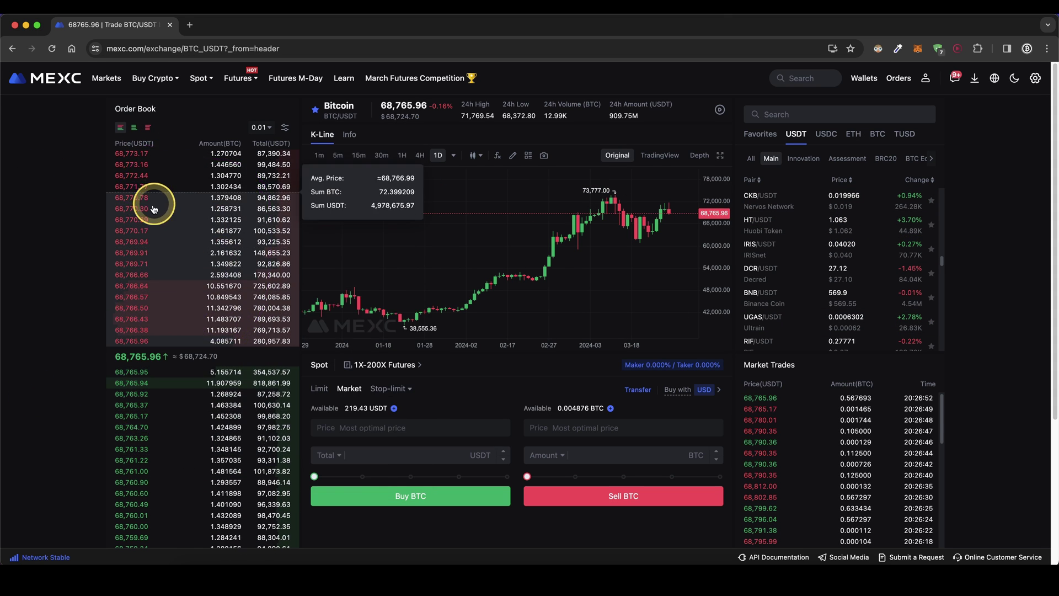
pyautogui.moveTo(141, 251); pyautogui.dragTo(154, 220)
pyautogui.moveTo(317, 166); pyautogui.dragTo(307, 217)
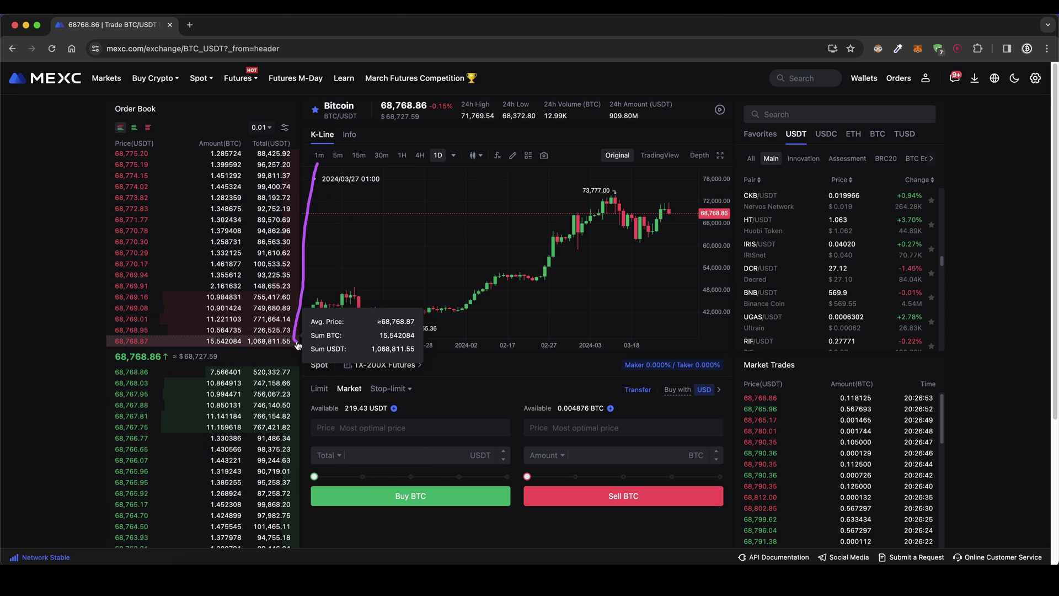
pyautogui.moveTo(307, 344)
pyautogui.mouseDown()
pyautogui.moveTo(709, 362)
pyautogui.moveTo(414, 177)
pyautogui.mouseUp()
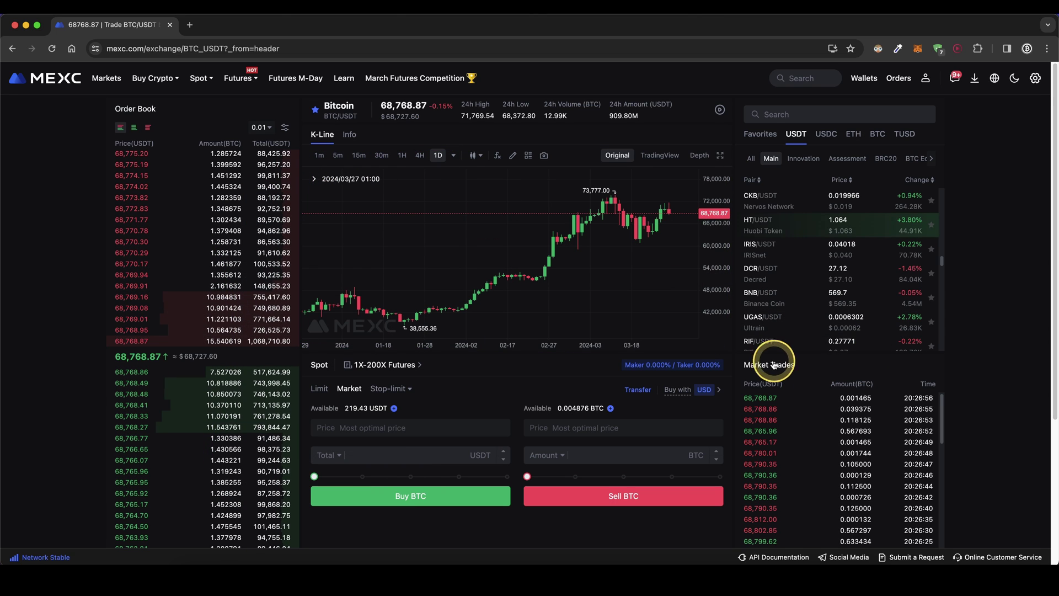
pyautogui.moveTo(763, 362)
pyautogui.mouseDown()
pyautogui.moveTo(739, 474)
pyautogui.moveTo(772, 538)
pyautogui.moveTo(945, 534)
pyautogui.mouseUp()
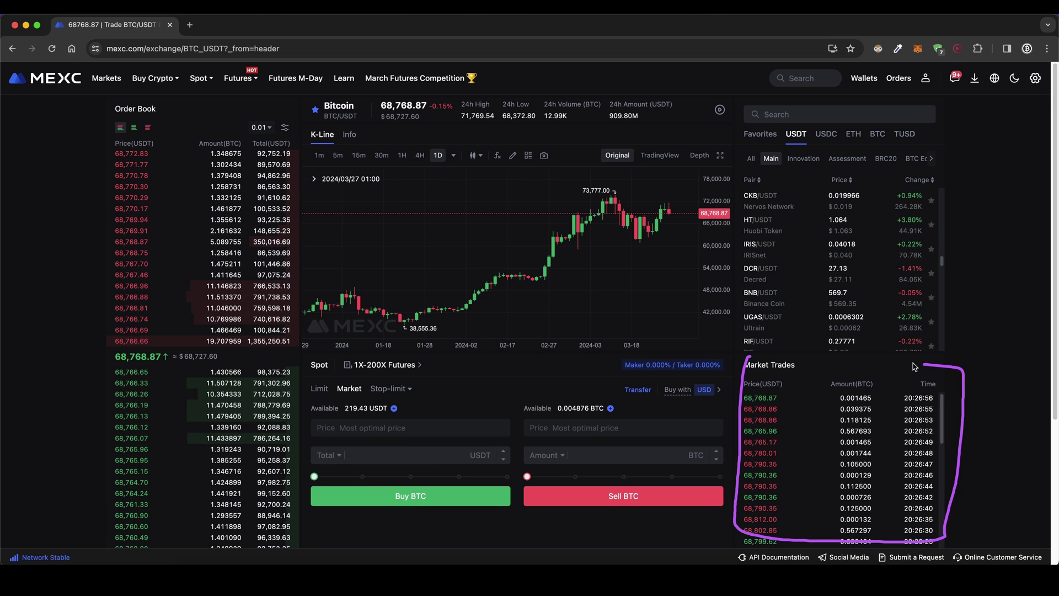
pyautogui.moveTo(742, 157)
pyautogui.mouseDown()
pyautogui.moveTo(816, 361)
pyautogui.moveTo(873, 138)
pyautogui.mouseUp()
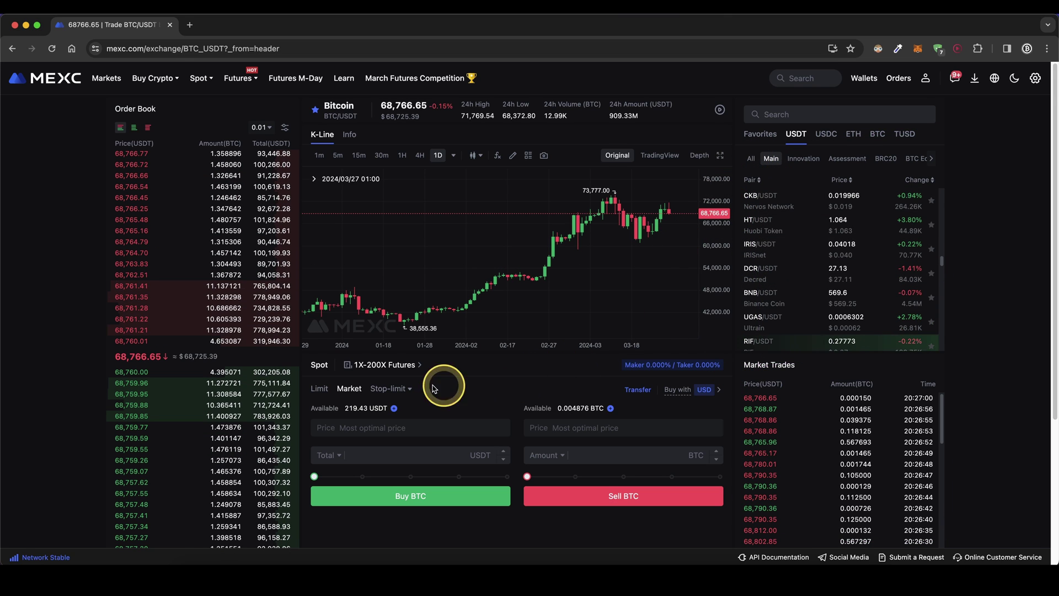
pyautogui.moveTo(337, 370)
pyautogui.mouseDown()
pyautogui.moveTo(302, 499)
pyautogui.moveTo(720, 517)
pyautogui.mouseUp()
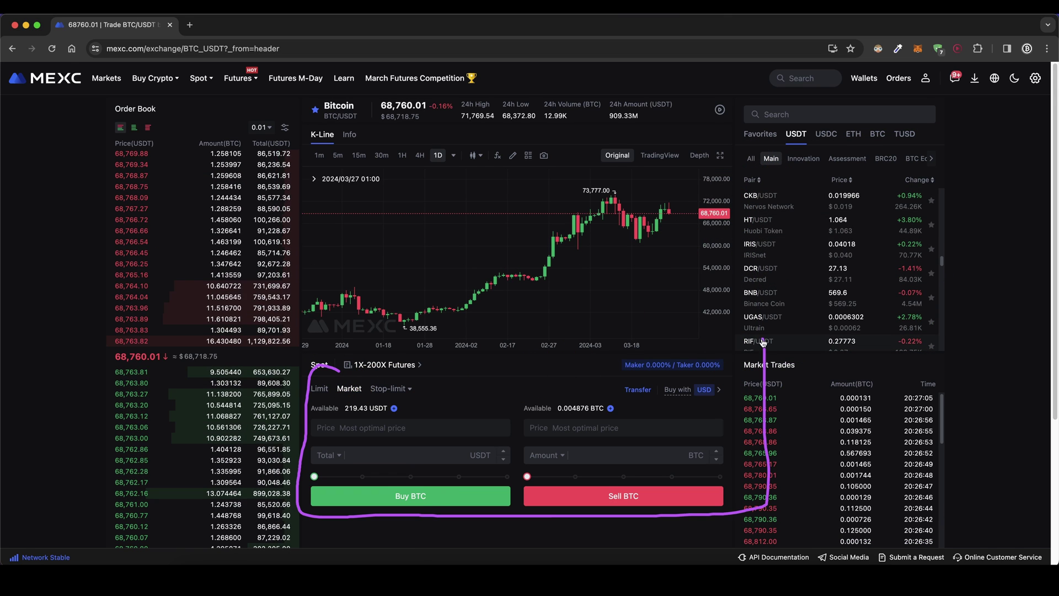
pyautogui.moveTo(456, 338); pyautogui.dragTo(370, 488)
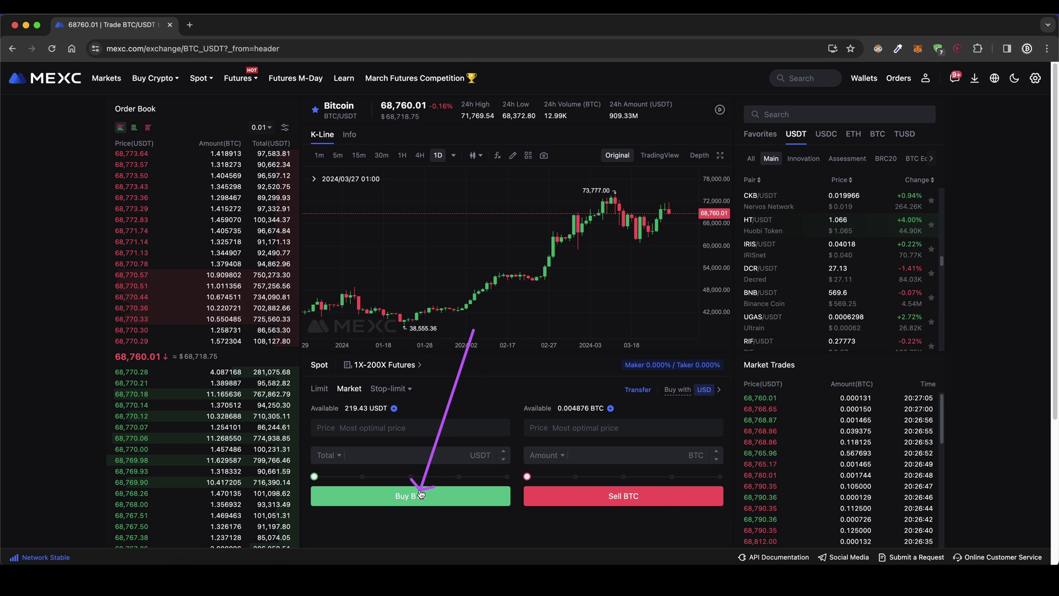
pyautogui.moveTo(549, 324)
pyautogui.mouseDown()
pyautogui.moveTo(596, 453)
pyautogui.moveTo(593, 494)
pyautogui.mouseUp()
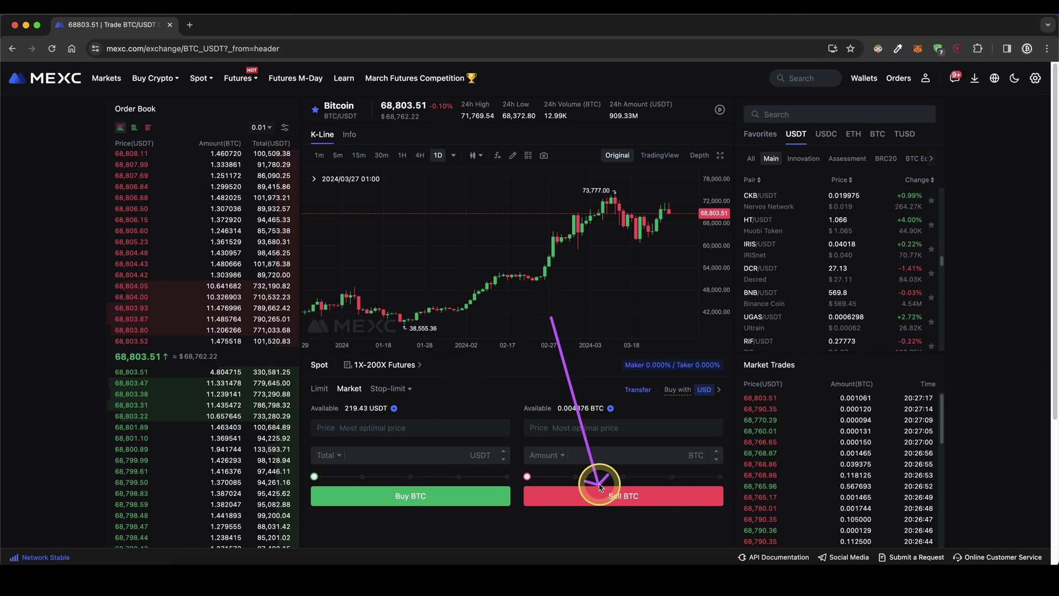
# Step: Search the pairs for 'eth' and open the ETH/USDT trading page
pyautogui.click(795, 119)
pyautogui.write('eth')
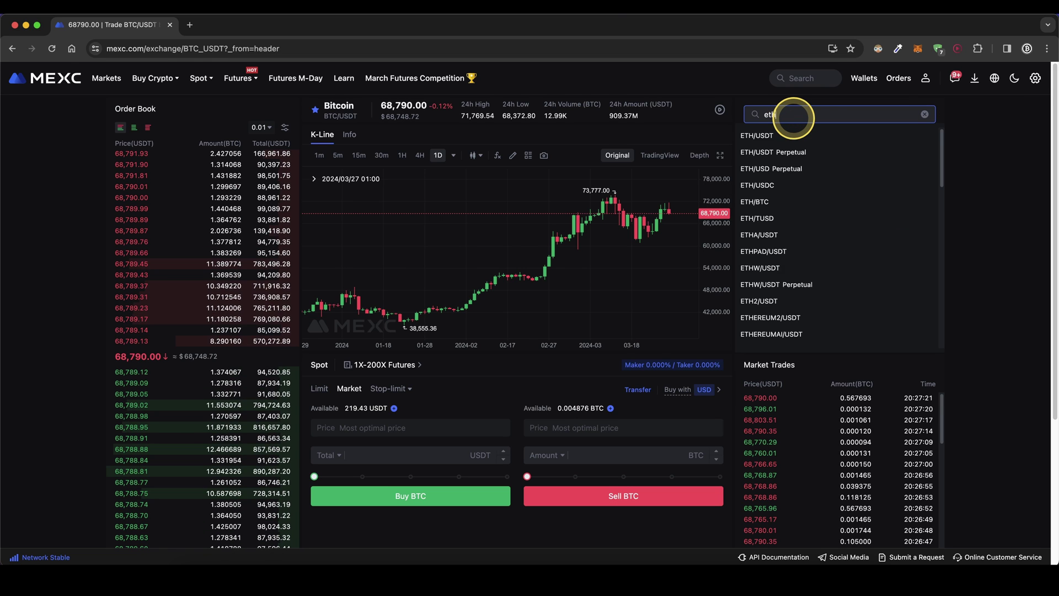
pyautogui.press('Return')
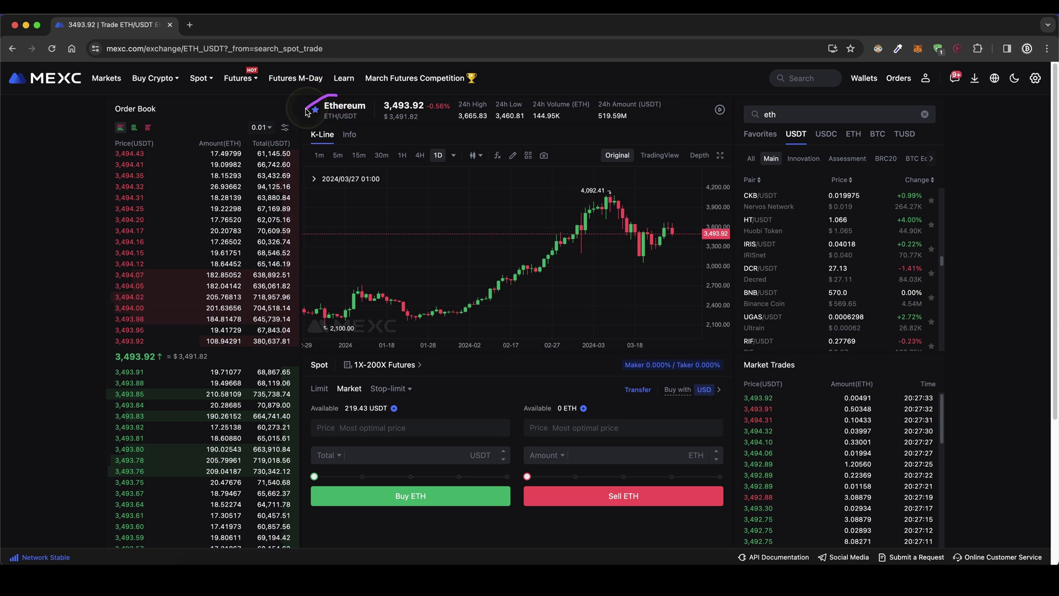
pyautogui.moveTo(337, 95); pyautogui.dragTo(353, 99)
pyautogui.press('Escape')
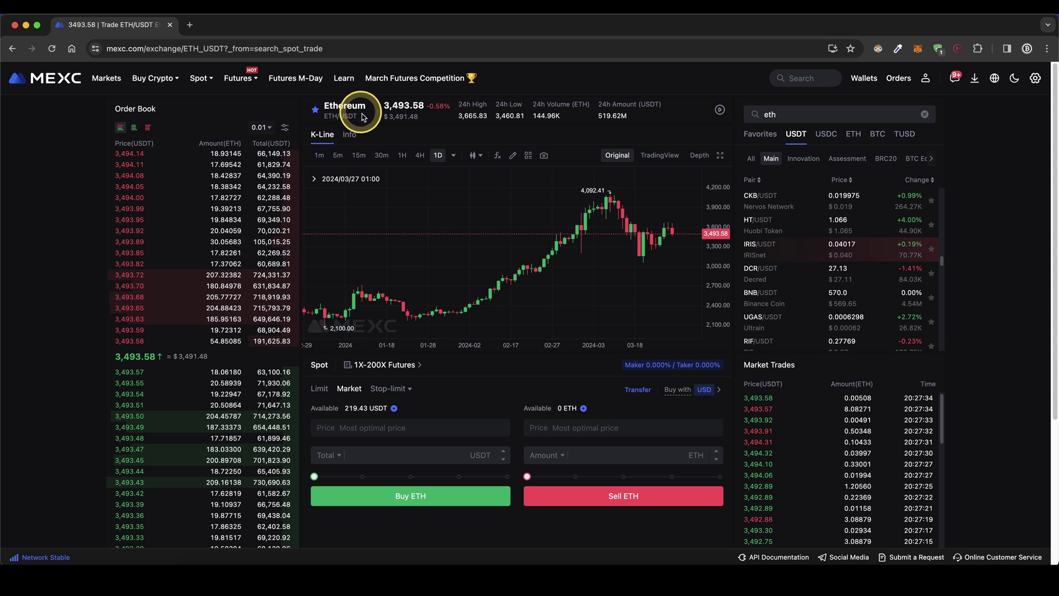
# Step: Inspect the ETH/USDT market order form listing 219.43 USDT and 0 ETH available
pyautogui.moveTo(356, 399)
pyautogui.mouseDown()
pyautogui.moveTo(403, 414)
pyautogui.moveTo(339, 413)
pyautogui.moveTo(353, 401)
pyautogui.moveTo(367, 491)
pyautogui.moveTo(381, 484)
pyautogui.mouseUp()
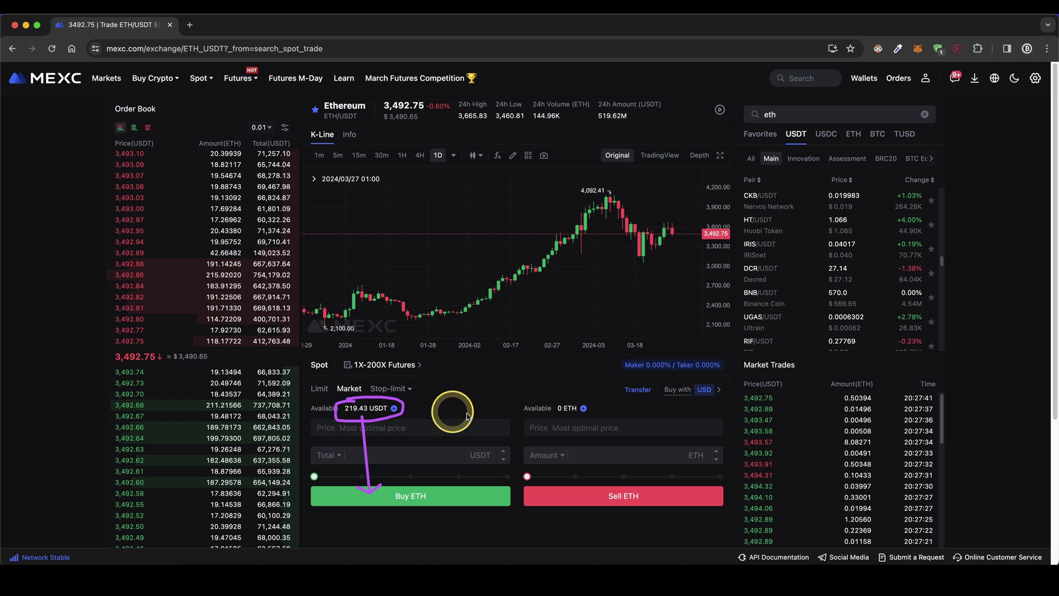
pyautogui.moveTo(583, 401)
pyautogui.mouseDown()
pyautogui.moveTo(571, 417)
pyautogui.moveTo(574, 475)
pyautogui.moveTo(579, 493)
pyautogui.moveTo(589, 483)
pyautogui.mouseUp()
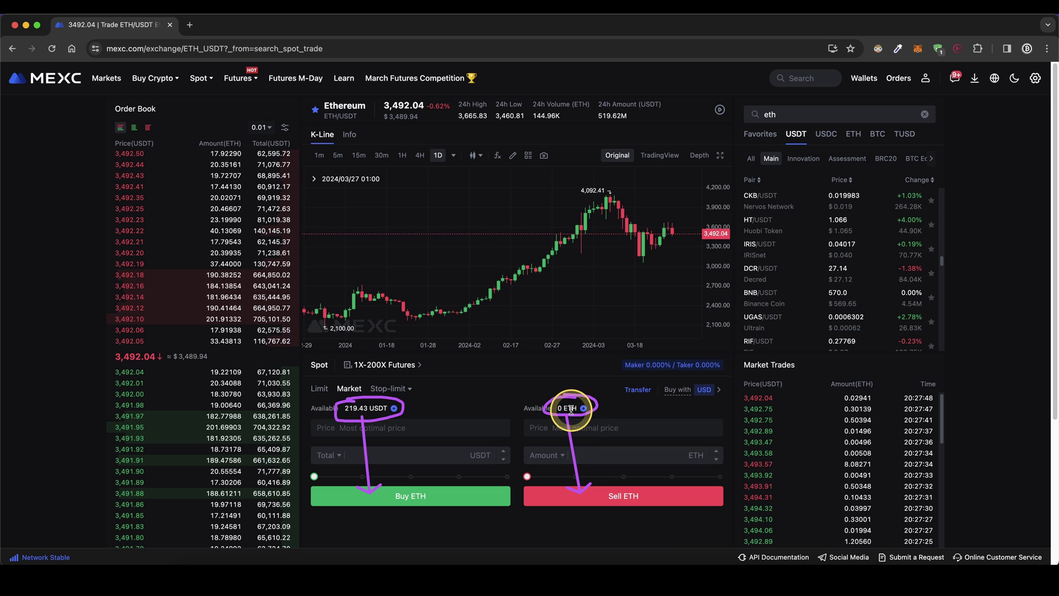
pyautogui.moveTo(569, 407); pyautogui.dragTo(586, 503)
pyautogui.click(571, 470)
pyautogui.moveTo(427, 488); pyautogui.dragTo(404, 413)
pyautogui.moveTo(395, 425); pyautogui.dragTo(417, 416)
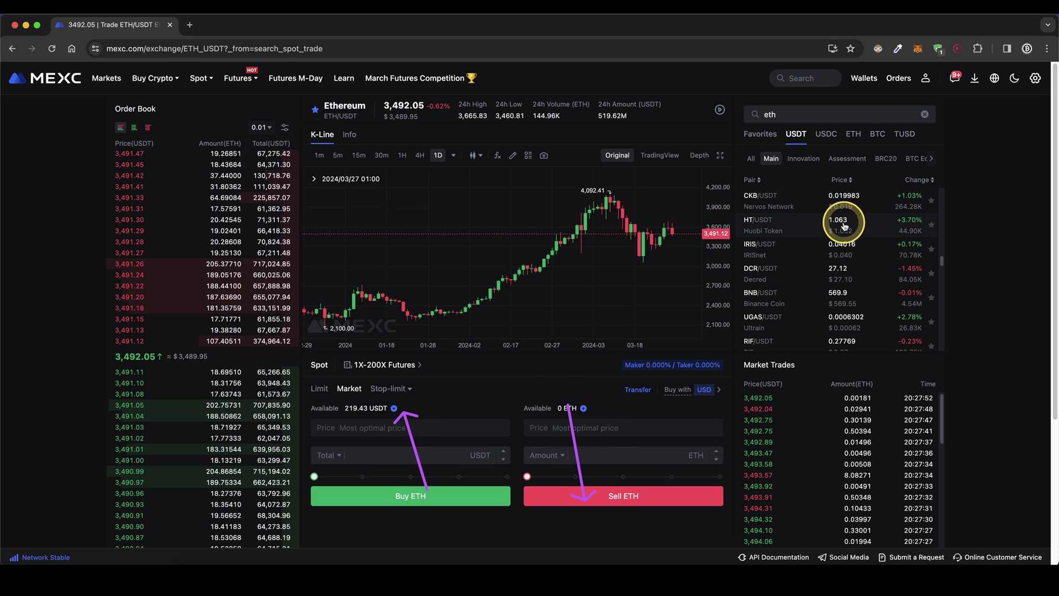
pyautogui.moveTo(848, 188); pyautogui.dragTo(867, 263)
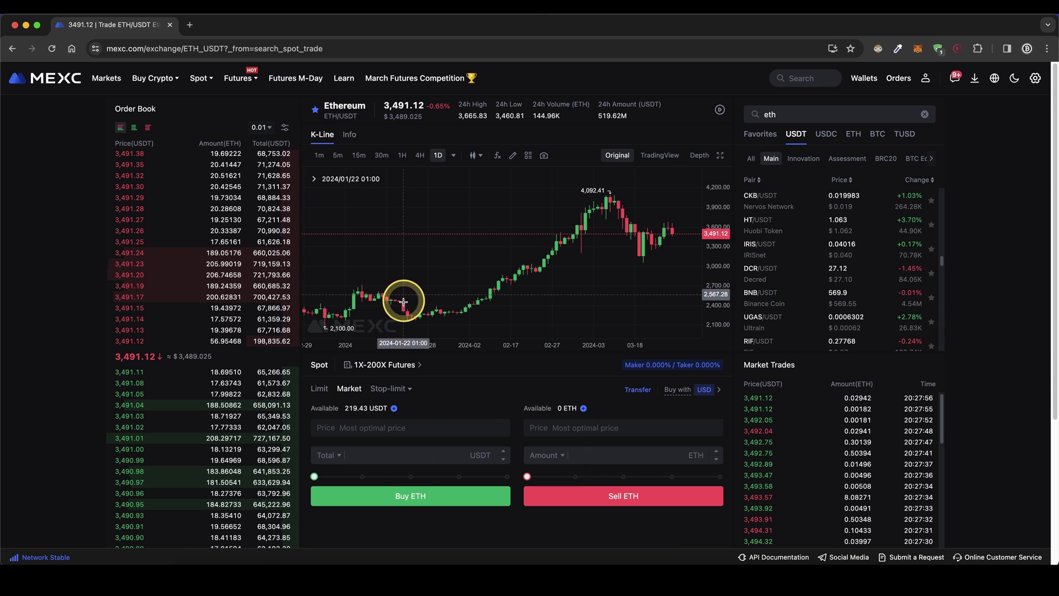
# Step: Set the market buy Total to the full 219.43 USDT balance via the Total field and slider
pyautogui.moveTo(338, 378)
pyautogui.mouseDown()
pyautogui.moveTo(332, 399)
pyautogui.moveTo(368, 393)
pyautogui.moveTo(339, 384)
pyautogui.mouseUp()
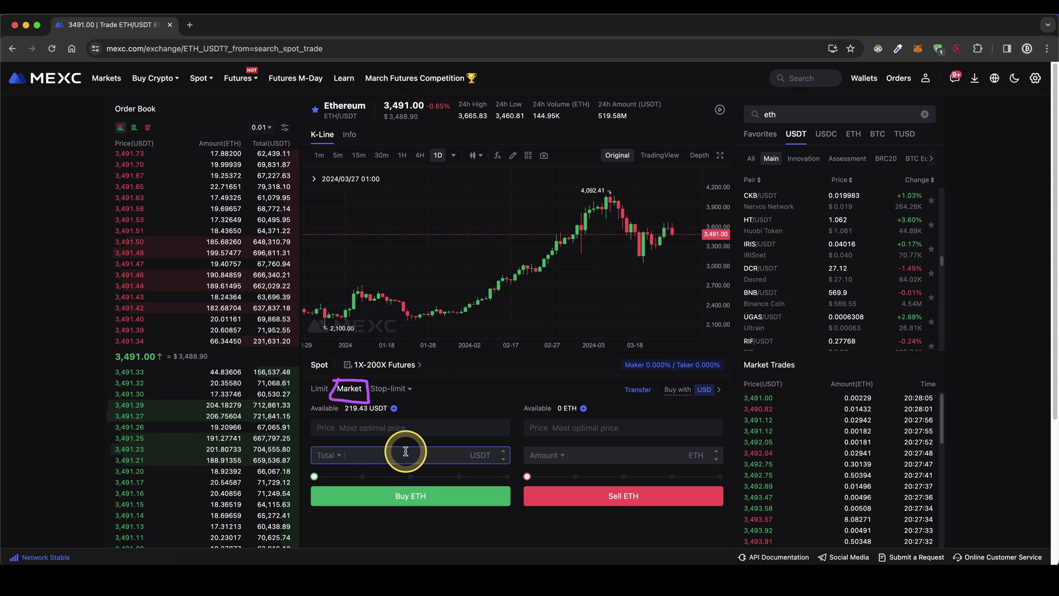
pyautogui.click(432, 448)
pyautogui.write('100')
pyautogui.click(404, 478)
pyautogui.moveTo(416, 479); pyautogui.dragTo(507, 477)
pyautogui.click(332, 454)
pyautogui.click(353, 450)
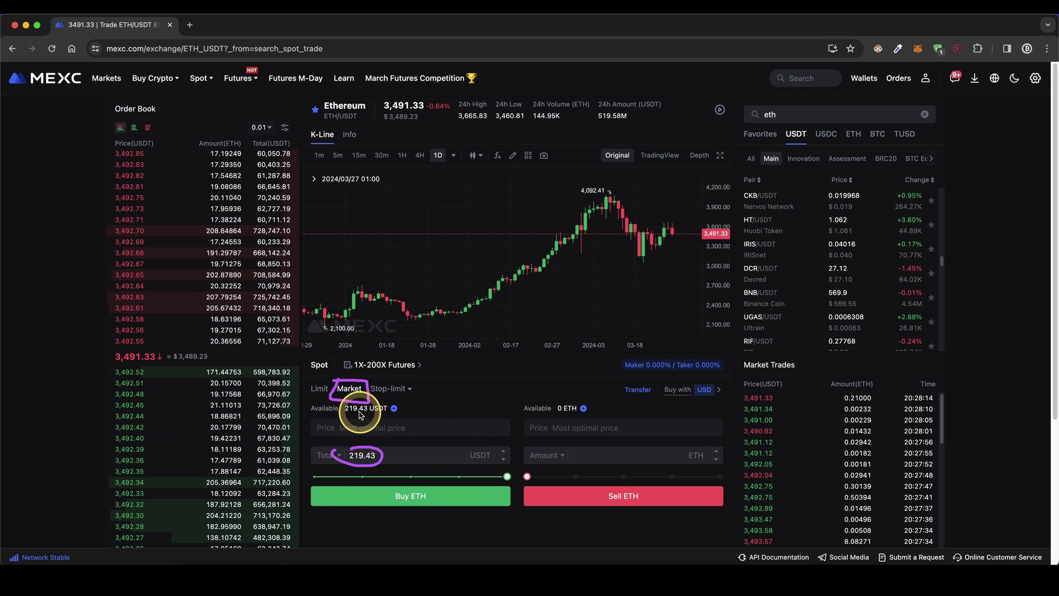
pyautogui.click(367, 398)
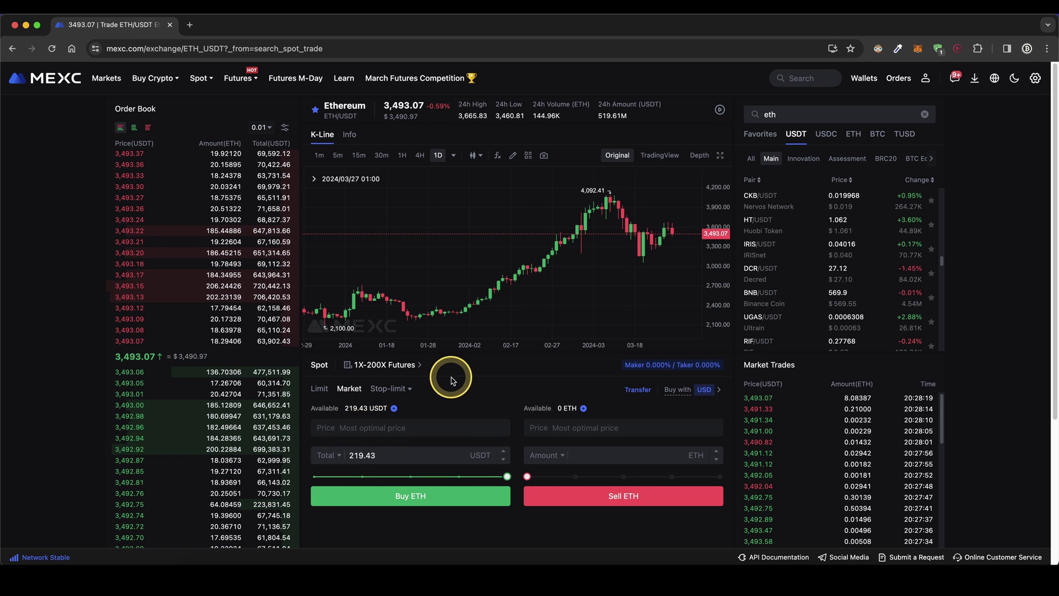
# Step: Submit Buy ETH, which leads to the Welcome to MEXC sign-up page with referral code prefilled
pyautogui.click(402, 496)
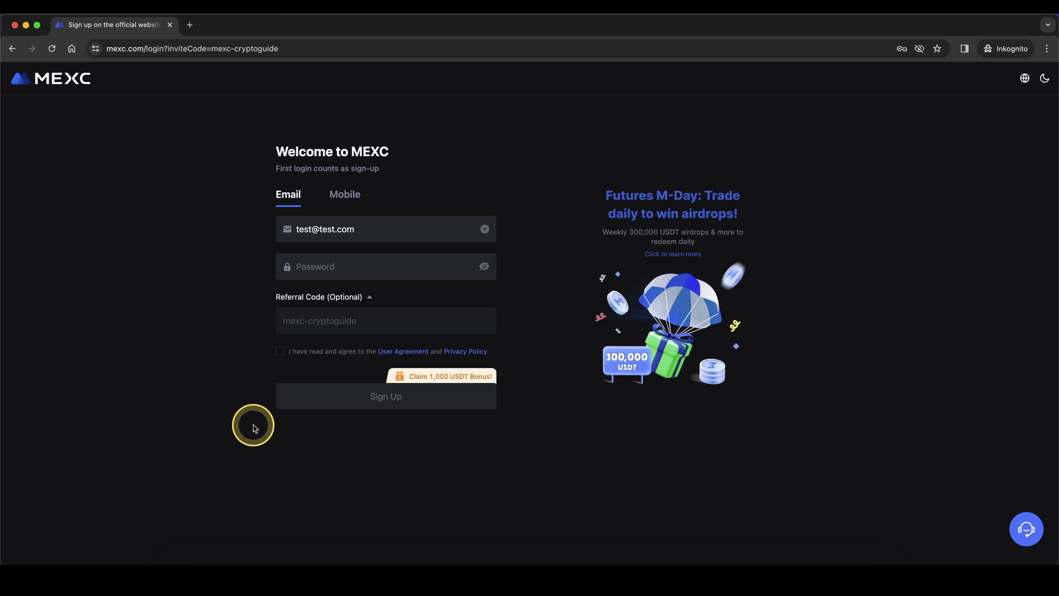